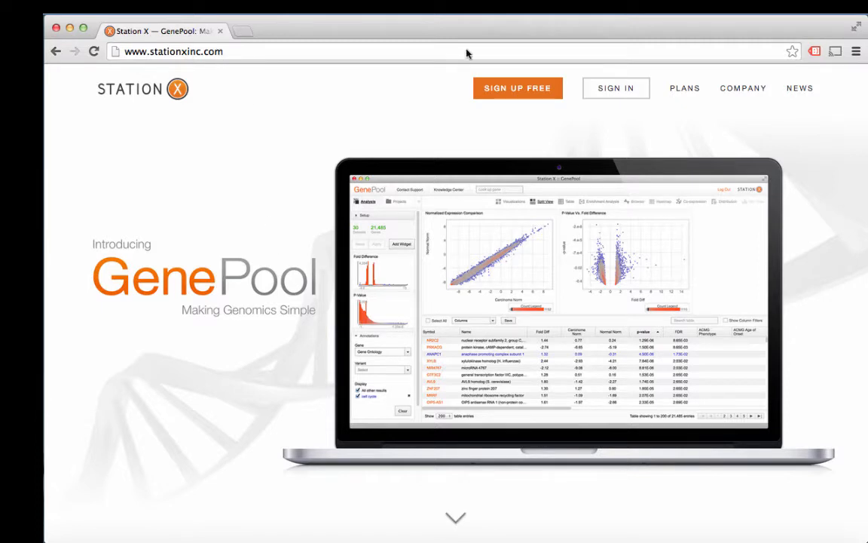
Step: Sign in to GenePool with the account e-mail address and password
left_click(599, 88)
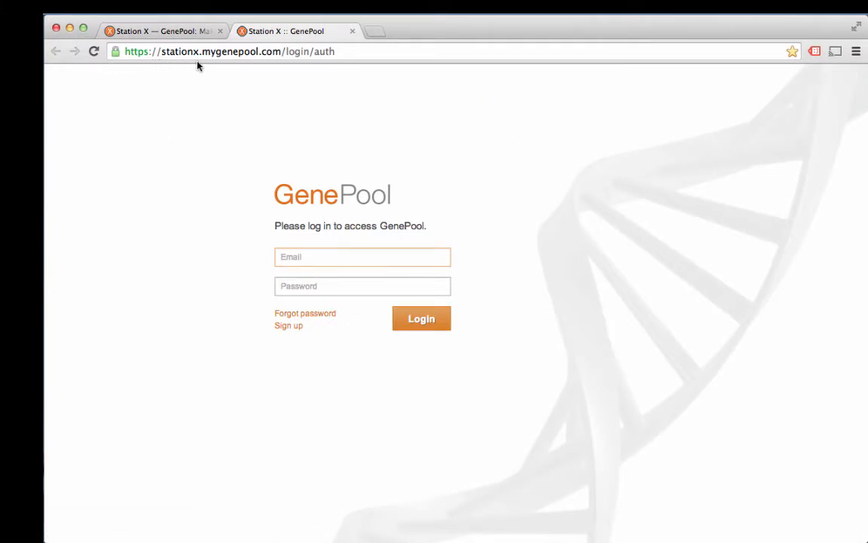
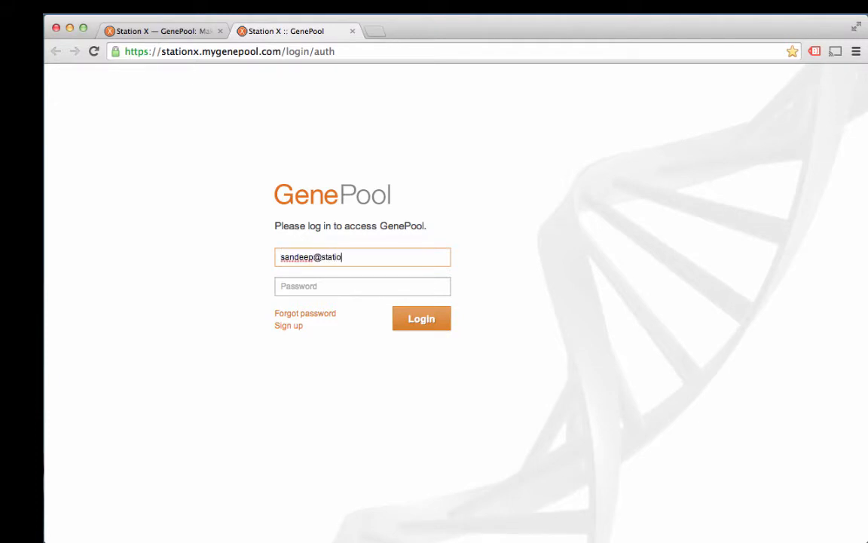
key("Tab")
type("p")
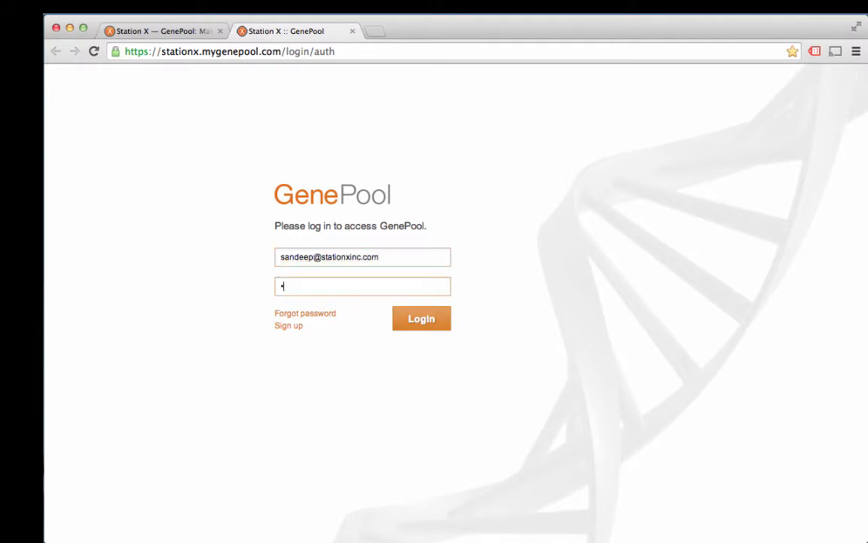
key("Return")
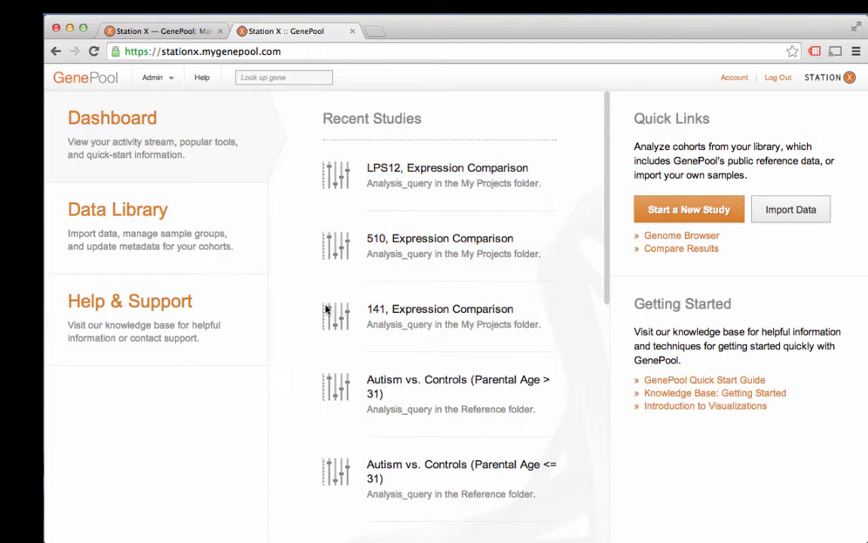
Step: Search the Help & Support knowledge base for data import, then close the help dialog
left_click(156, 321)
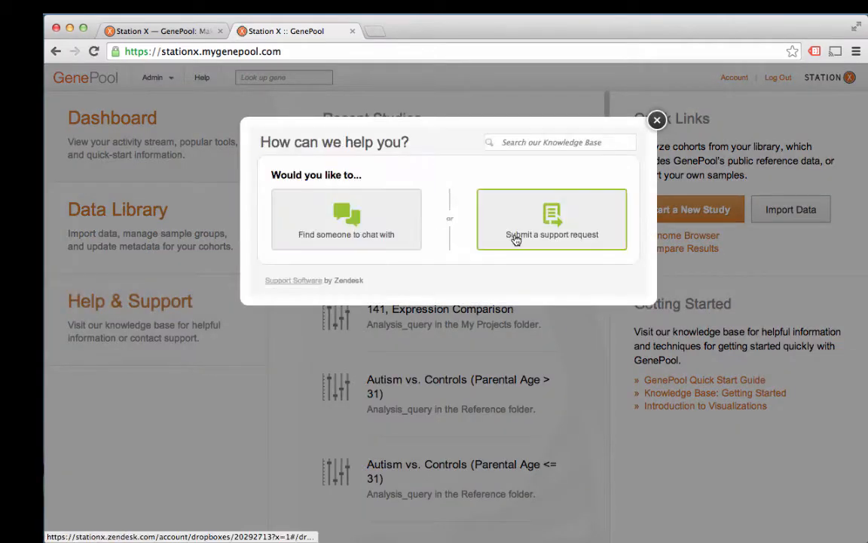
left_click(538, 141)
type("data import")
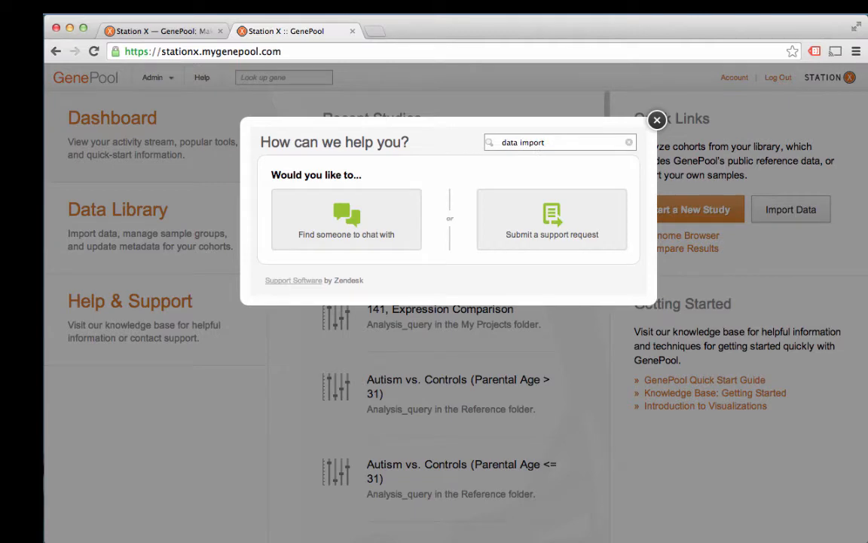
key("Return")
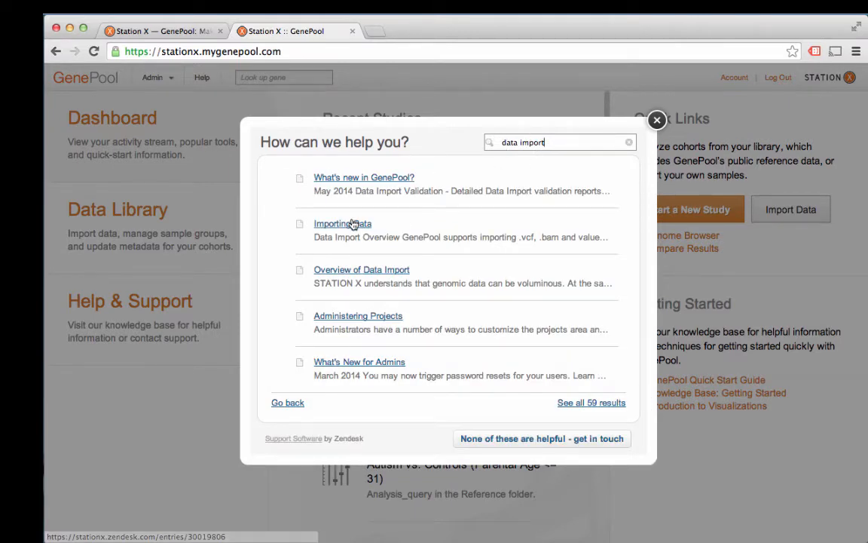
left_click(658, 120)
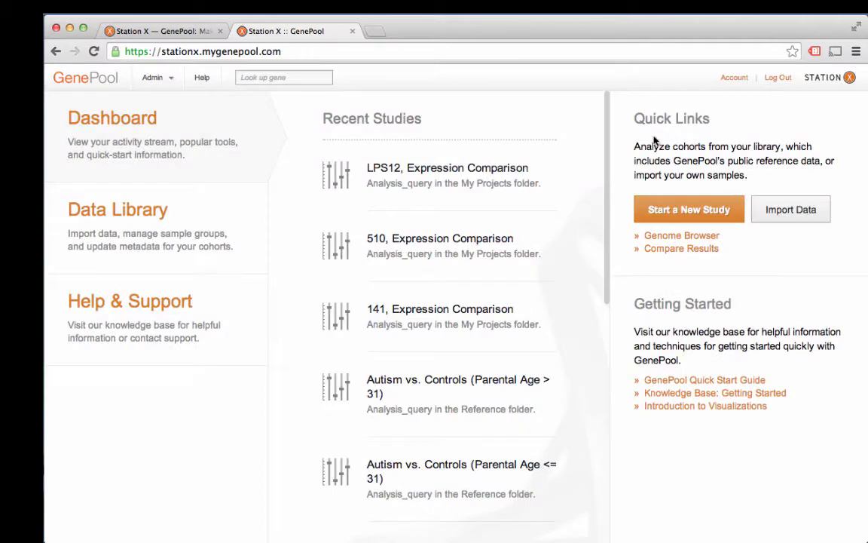
Step: Open the Import Data project wizard and cancel it
left_click(798, 216)
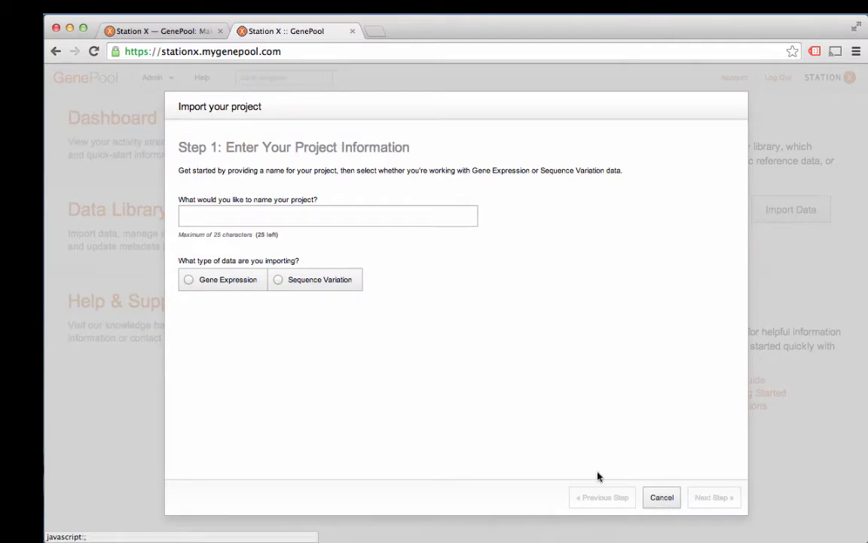
left_click(667, 499)
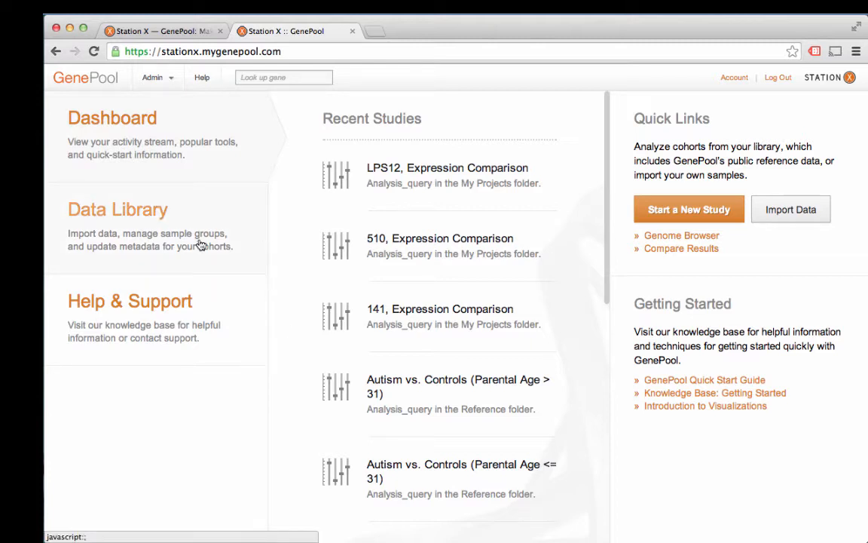
Step: Open the Data Library and browse the TCGA Expression and Sequence Variation reference datasets
left_click(191, 219)
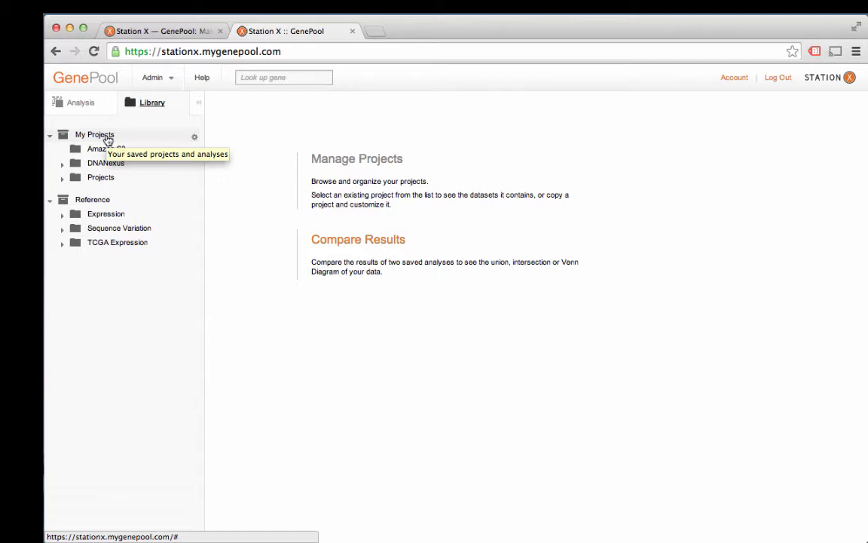
left_click(62, 242)
left_click(63, 228)
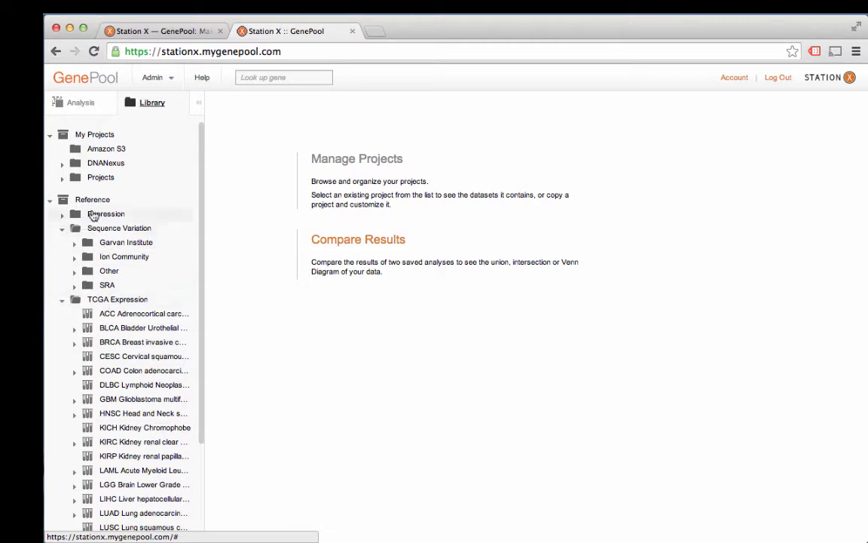
left_click(123, 347)
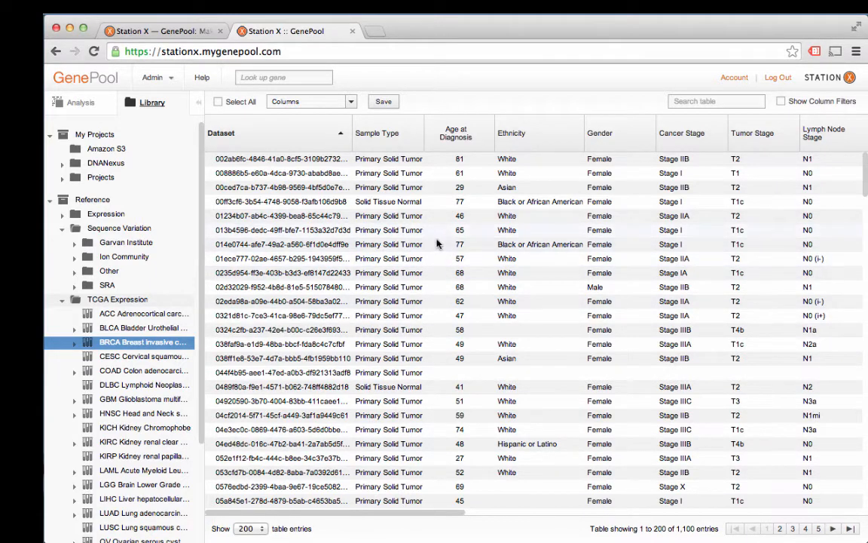
left_click(74, 287)
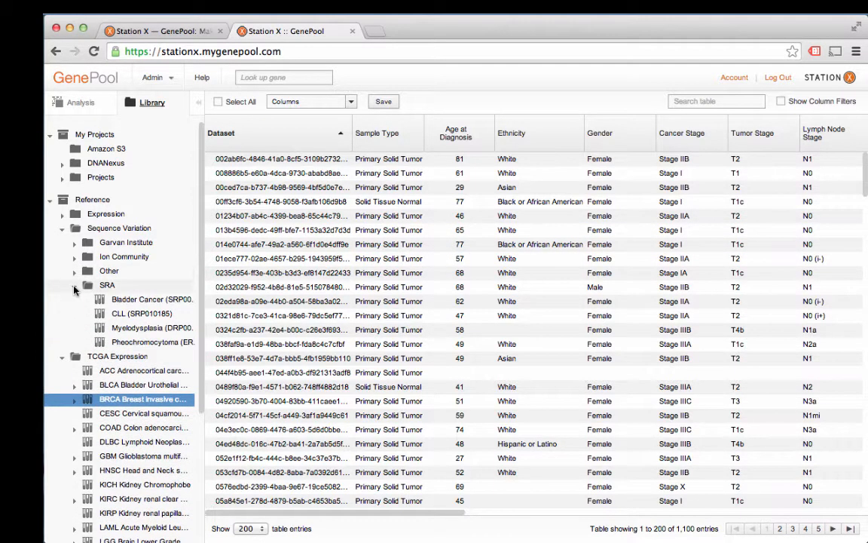
left_click(132, 301)
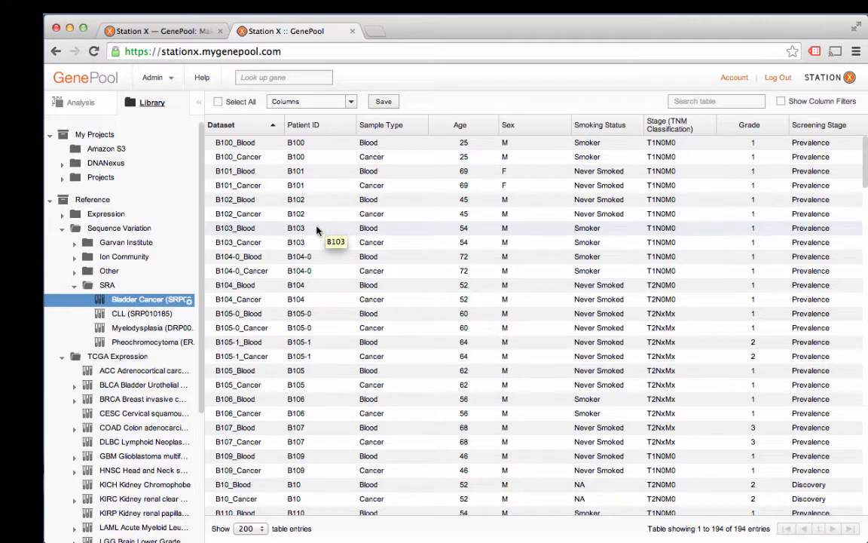
Step: Open the Prostate Cancer (SRP002628) dataset from the Expression reference folder and view it in the Analysis tab
left_click(73, 285)
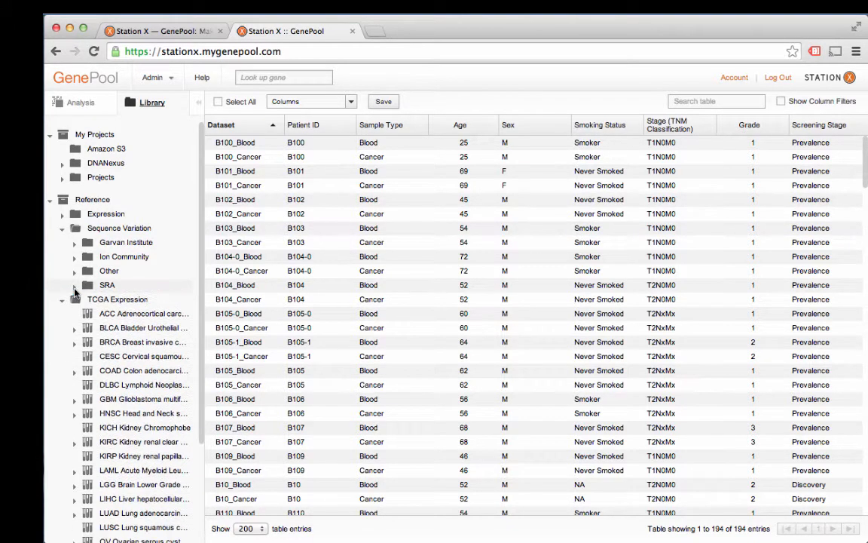
left_click(62, 300)
left_click(62, 300)
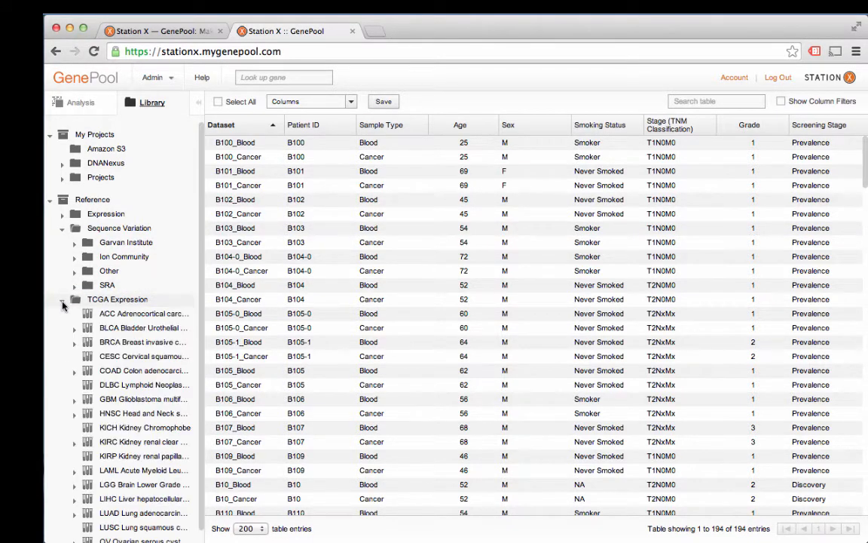
left_click(62, 300)
left_click(62, 215)
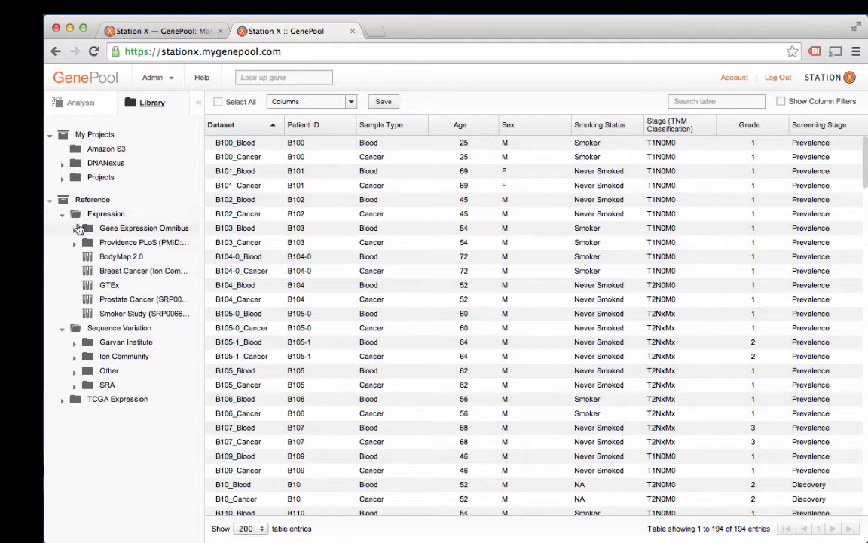
left_click(125, 300)
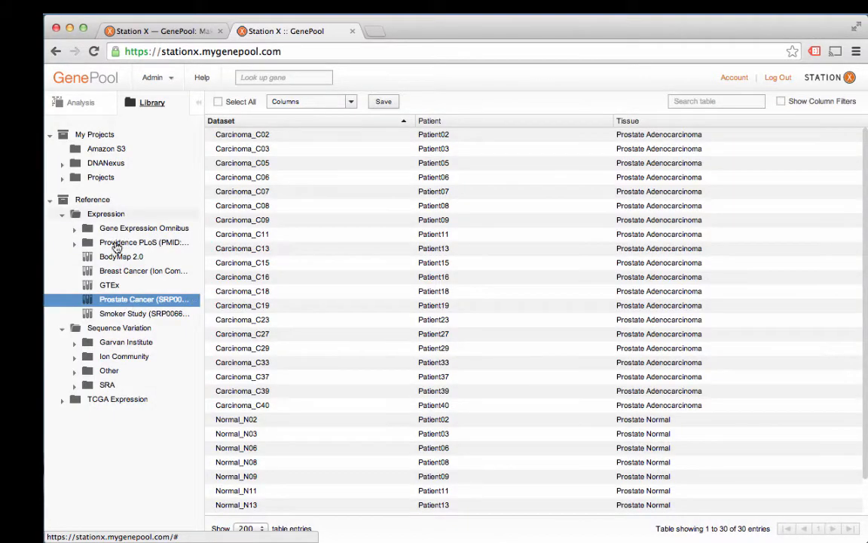
left_click(81, 103)
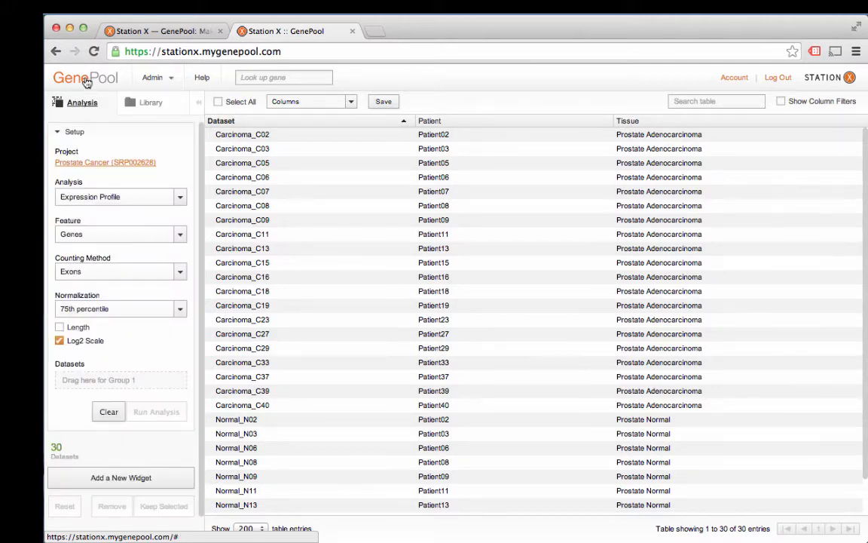
Step: Start a new study from the dashboard using the Prostate Cancer (SRP002628) reference project
left_click(86, 83)
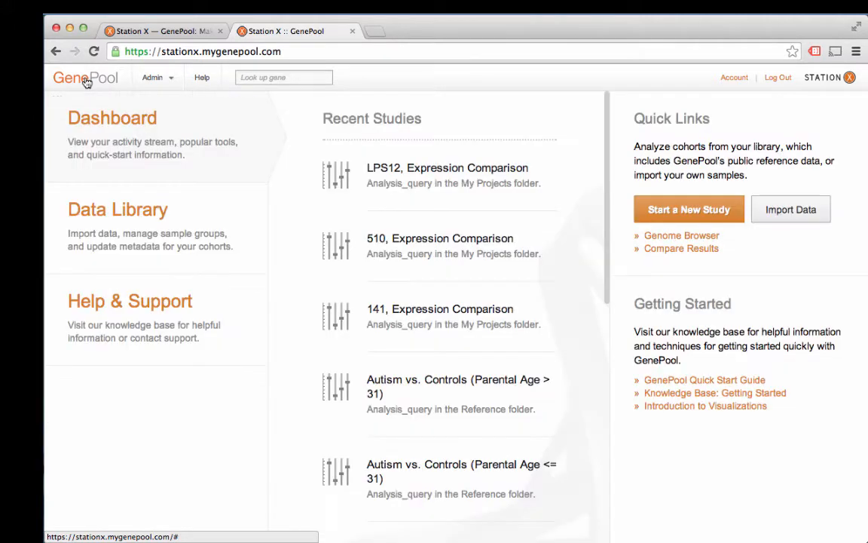
left_click(686, 211)
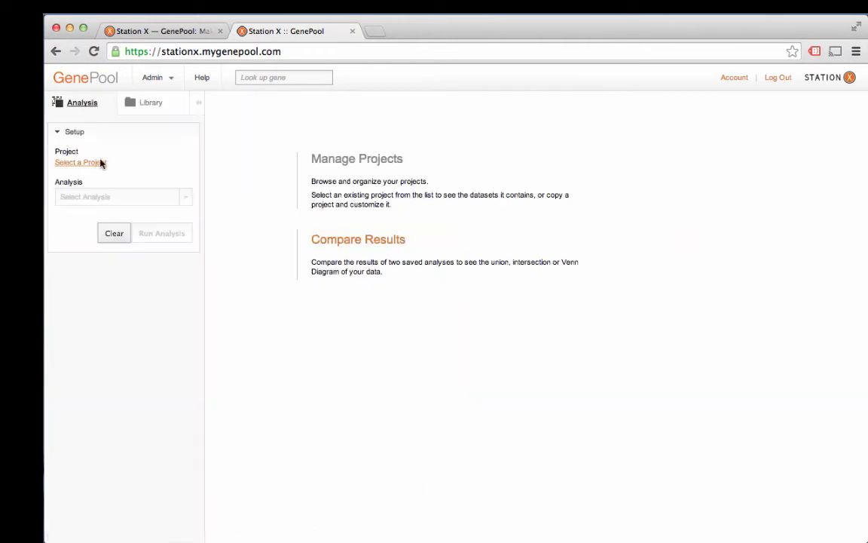
left_click(62, 165)
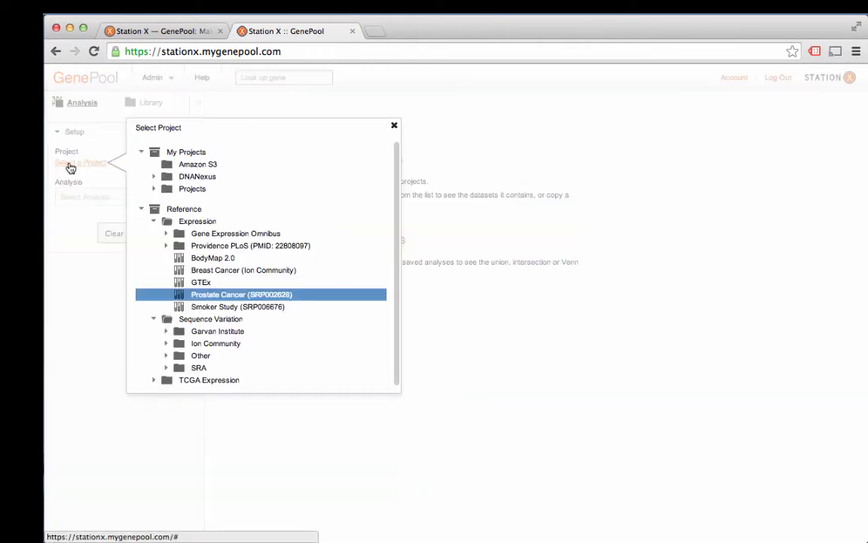
left_click(234, 300)
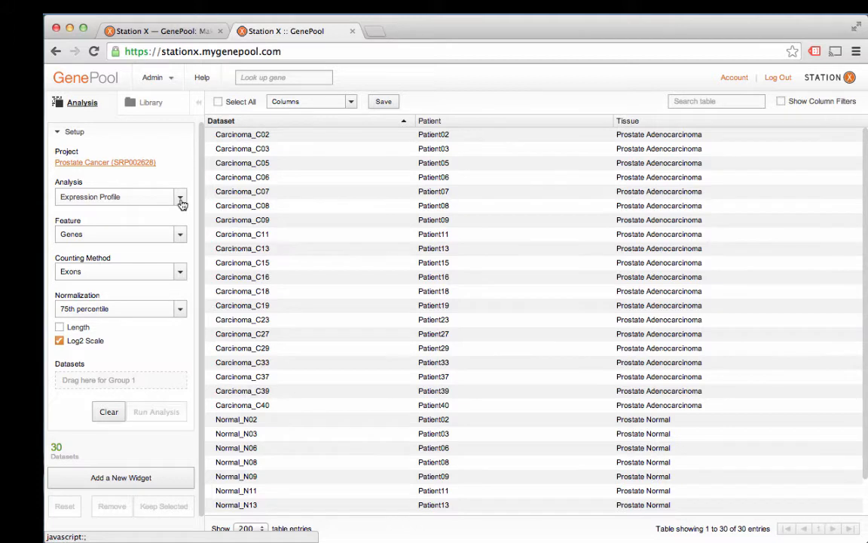
Step: Set the analysis to Expression Comparison and inspect the Feature, Counting Method, Normalization and Statistic options
left_click(181, 200)
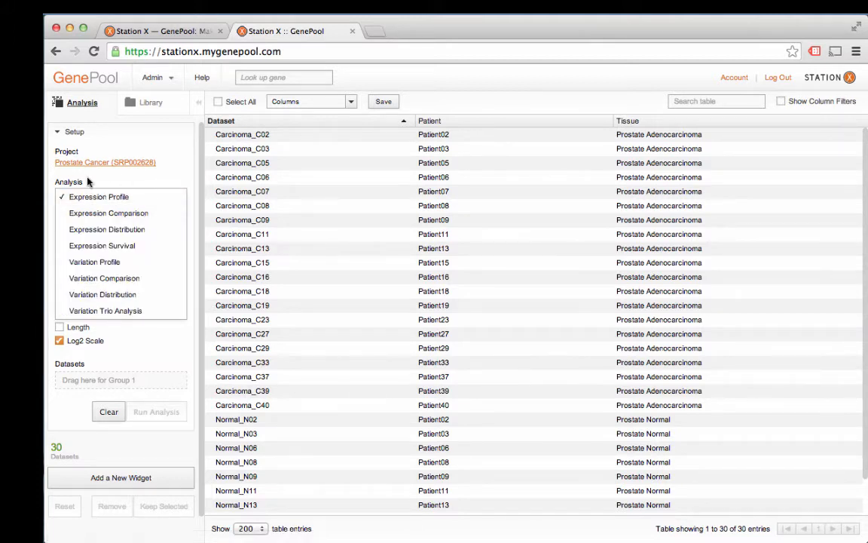
left_click(136, 215)
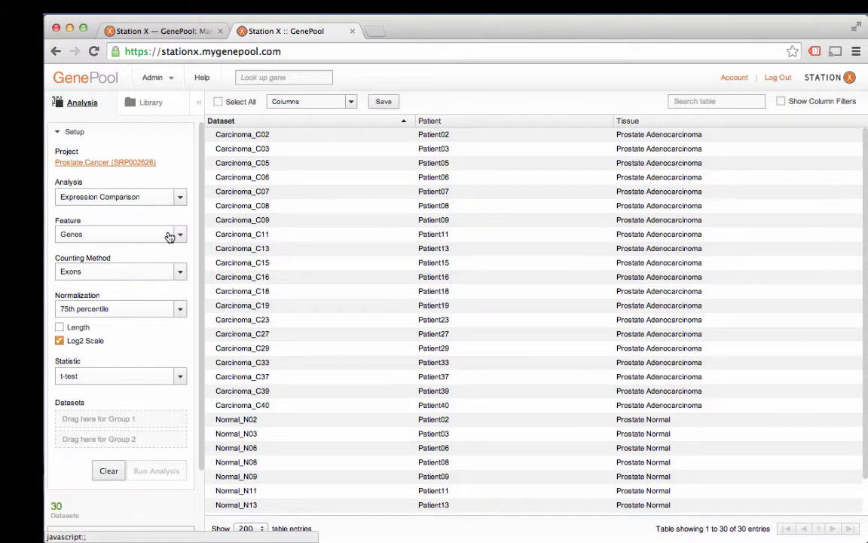
left_click(170, 235)
left_click(185, 228)
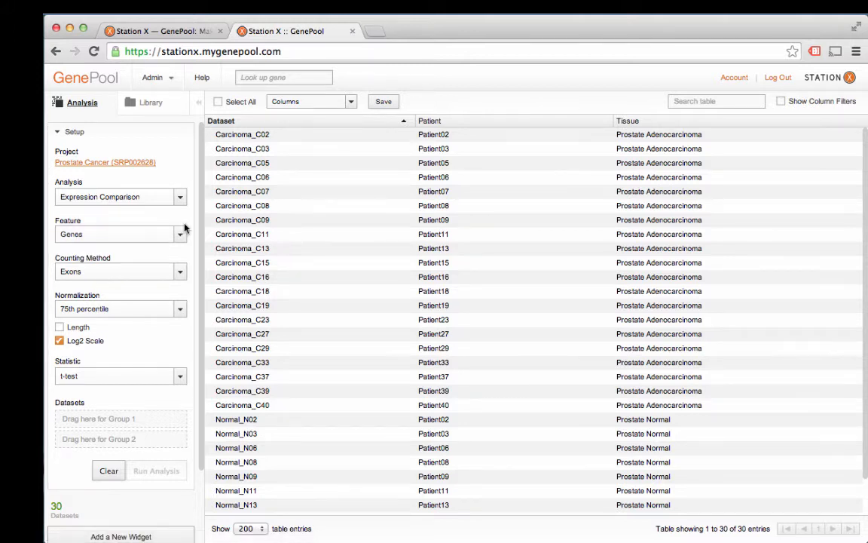
left_click(182, 272)
left_click(183, 261)
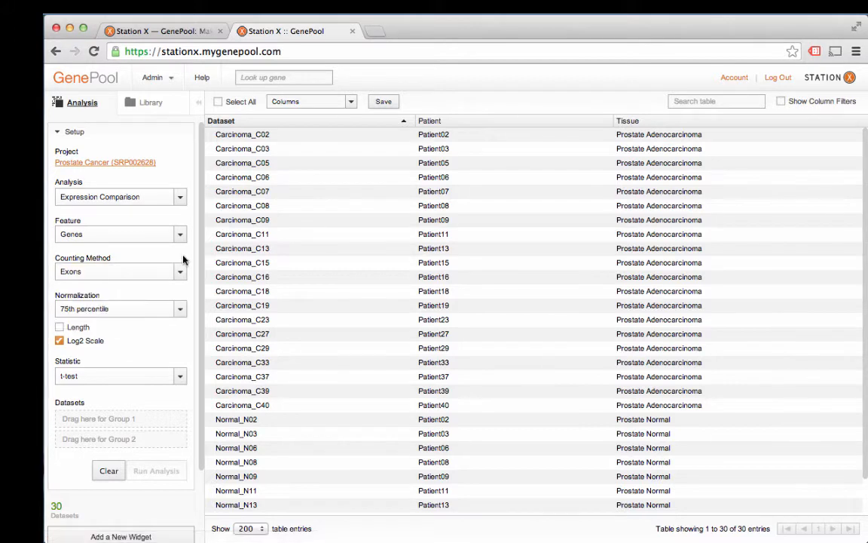
left_click(173, 309)
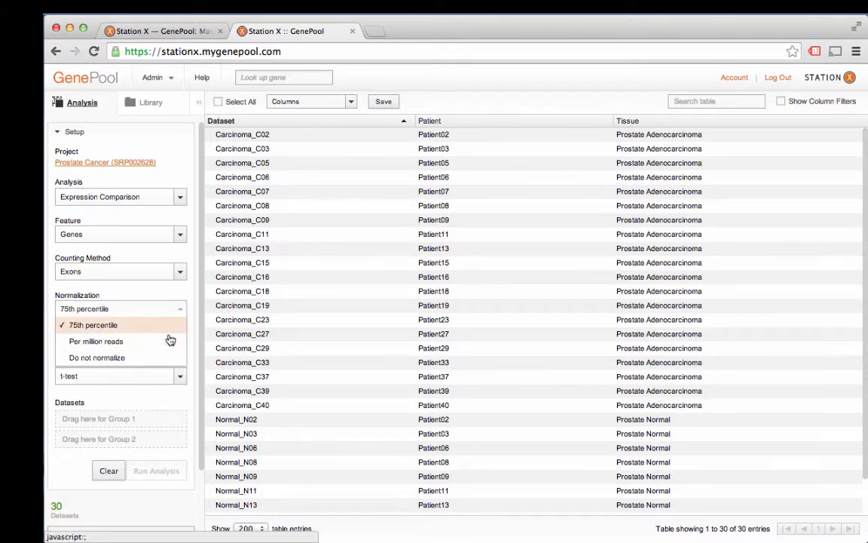
left_click(169, 326)
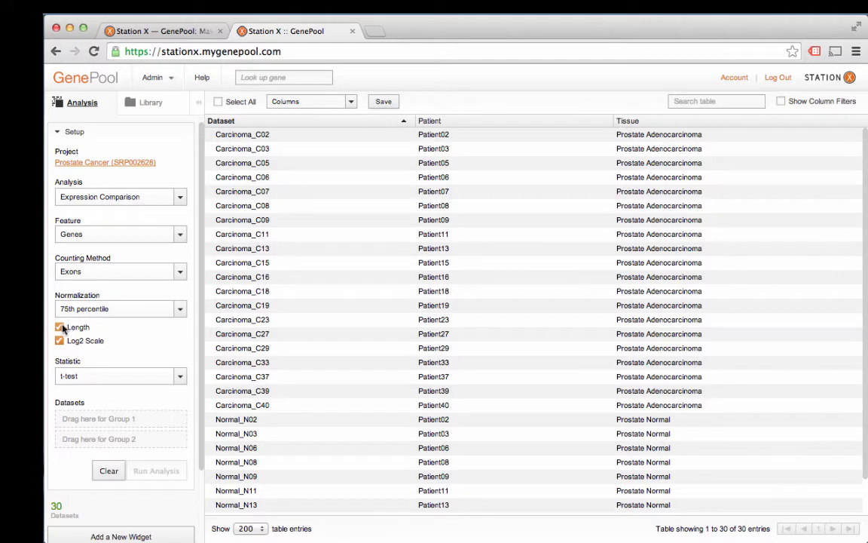
left_click(156, 377)
left_click(166, 361)
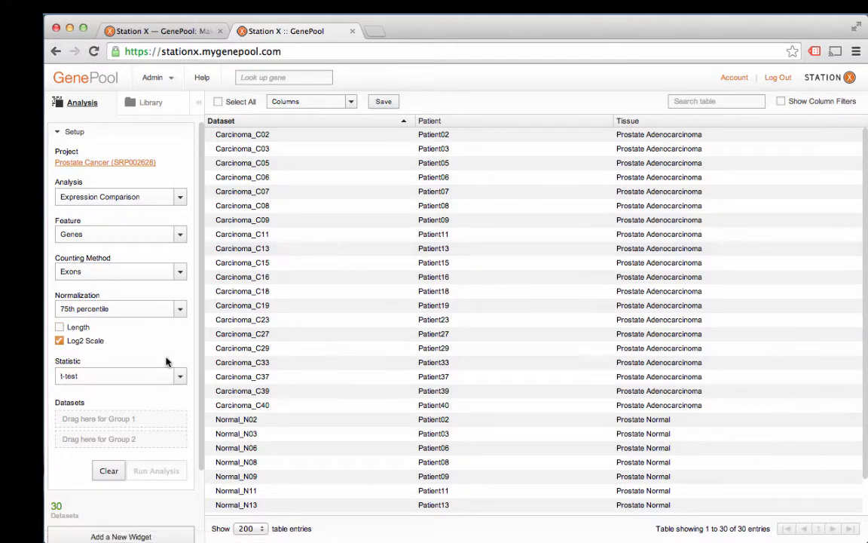
Step: Drag the Carcinoma_C02 to Carcinoma_C40 datasets into Group 1 and name the group Carcinomas
left_click(239, 136)
left_click(248, 405, "shift")
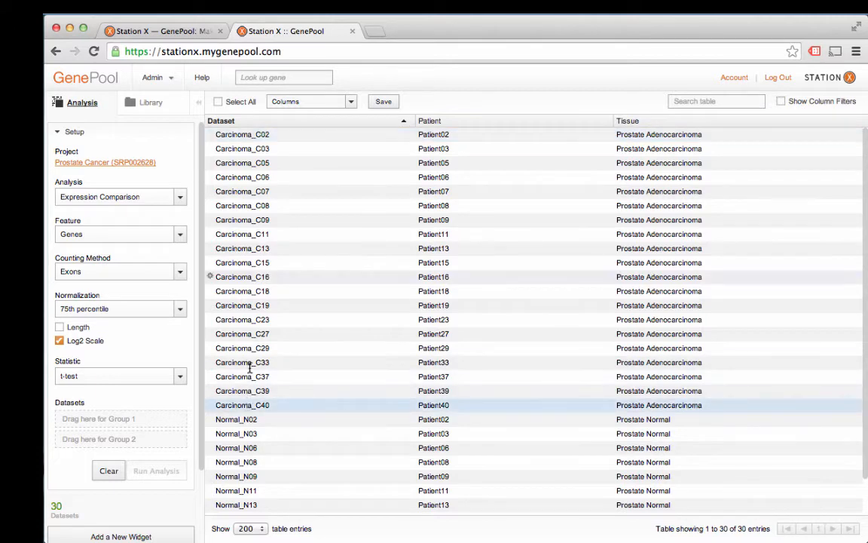
left_click(268, 135)
left_click(259, 405, "shift")
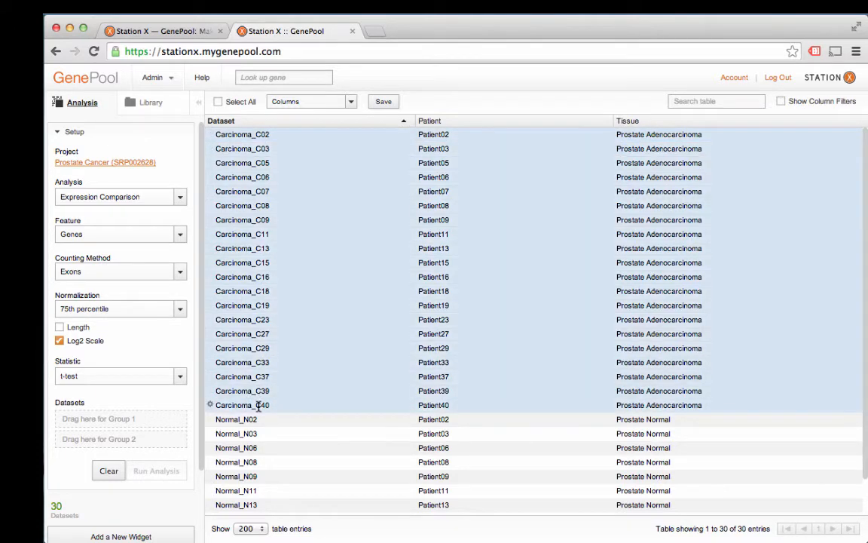
left_click_drag(258, 404, 121, 419)
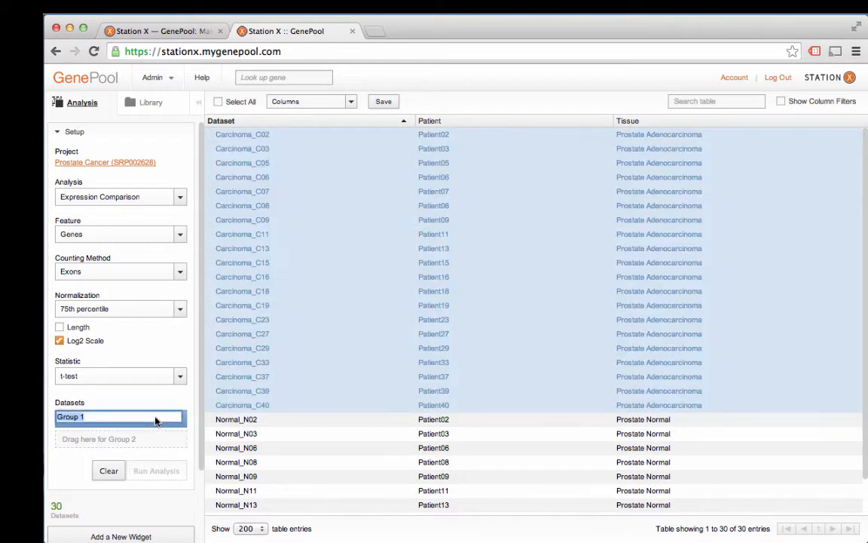
type("Carcinomas")
key("Return")
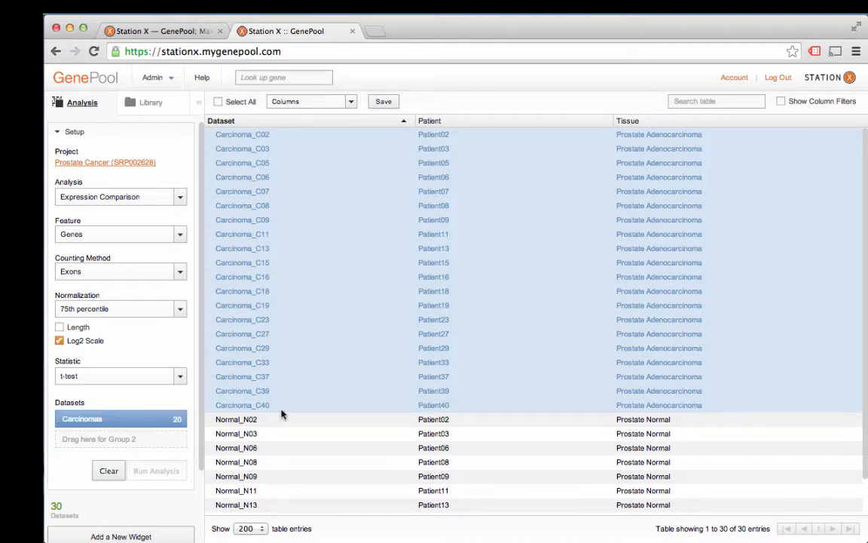
Step: Drag the Normal_N02 to Normal_N23 datasets into Group 2 and name the group Normals
left_click(285, 419)
scroll(285, 421, "down", 2)
left_click(265, 507, "shift")
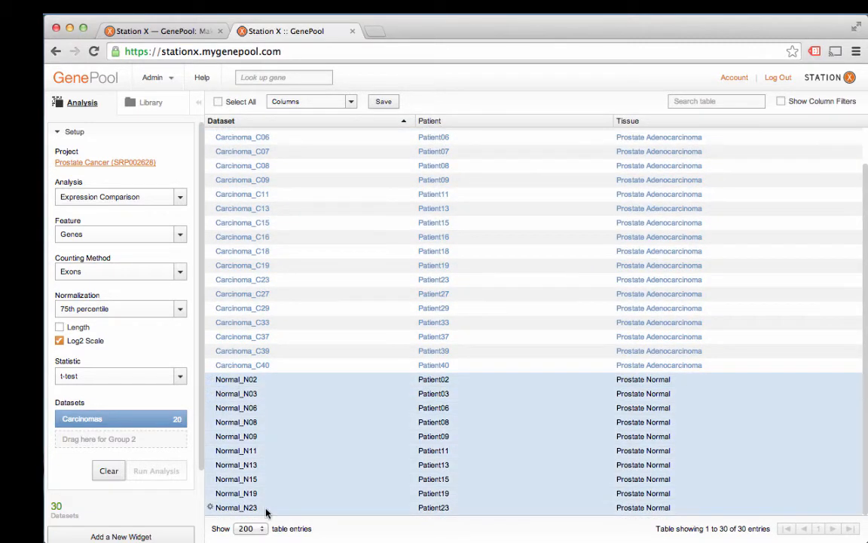
left_click_drag(287, 419, 125, 438)
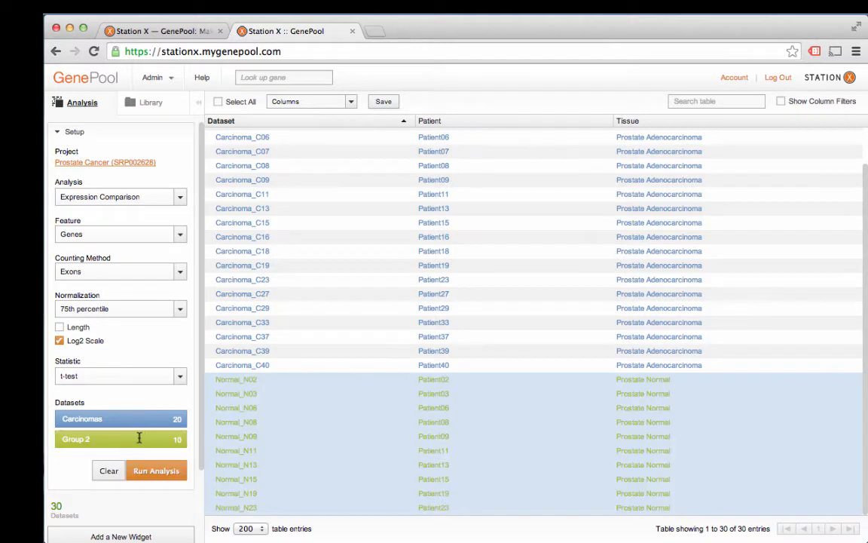
type("Normals")
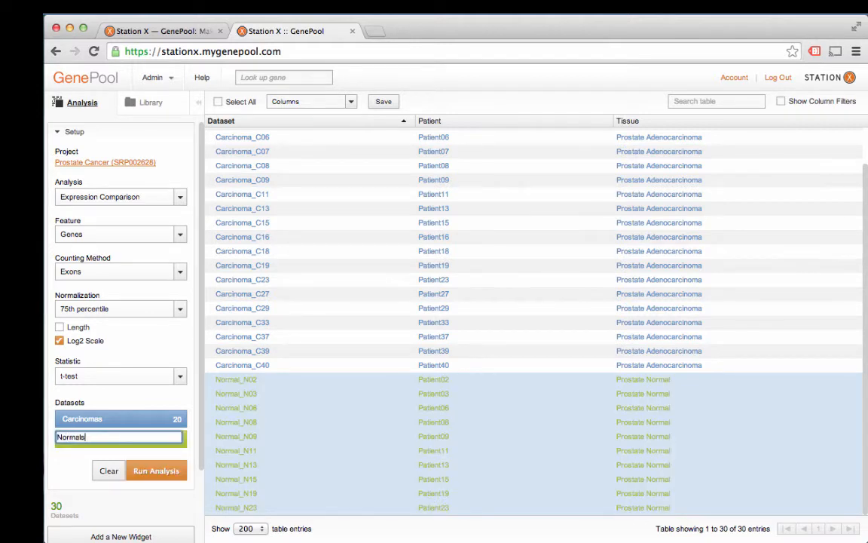
key("Return")
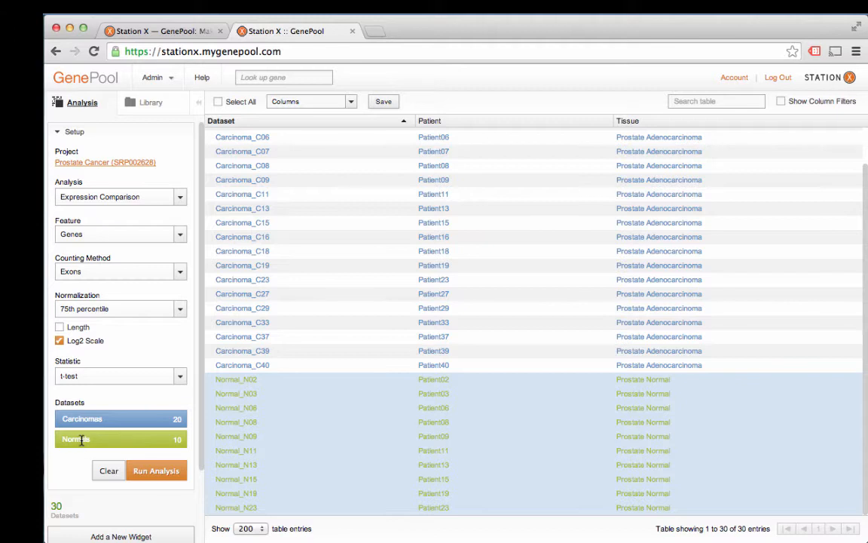
Step: Run the Expression Comparison analysis and inspect the results table's column list and column filters
left_click(156, 471)
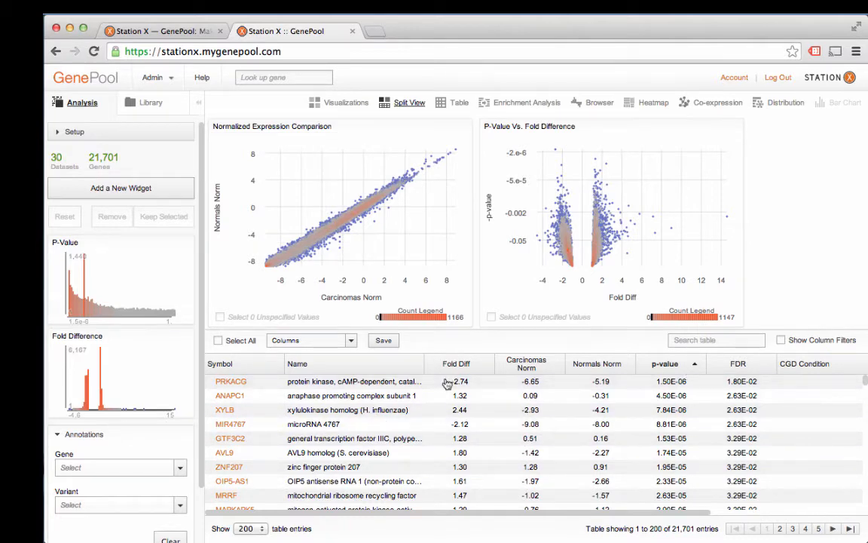
left_click(317, 340)
scroll(327, 438, "down", 1)
scroll(329, 439, "down", 5)
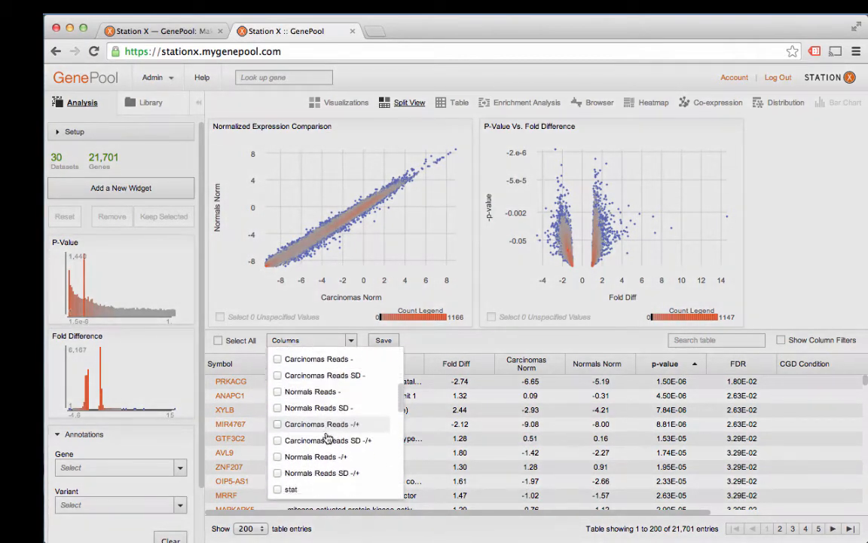
left_click(419, 351)
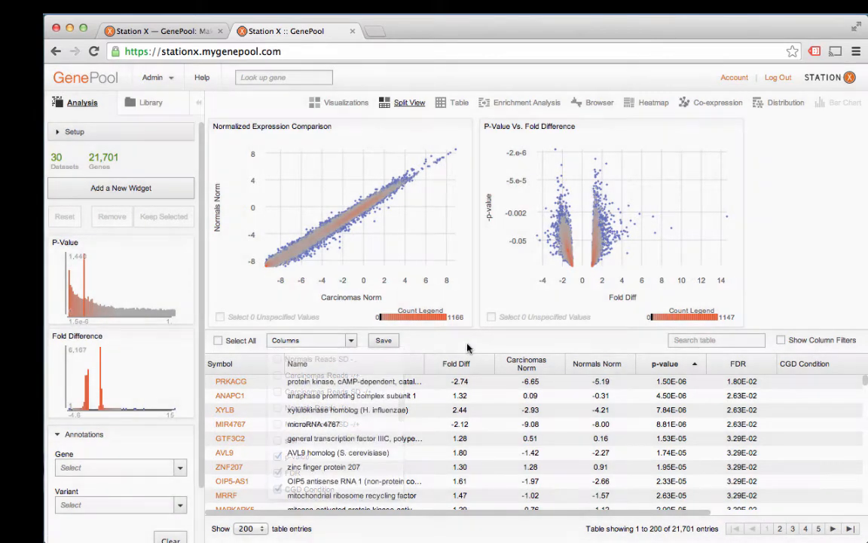
left_click(781, 340)
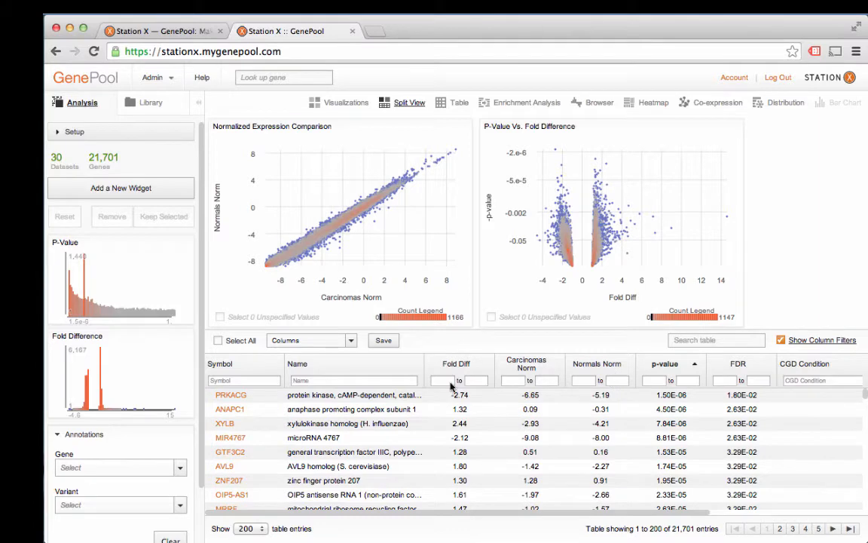
left_click(782, 342)
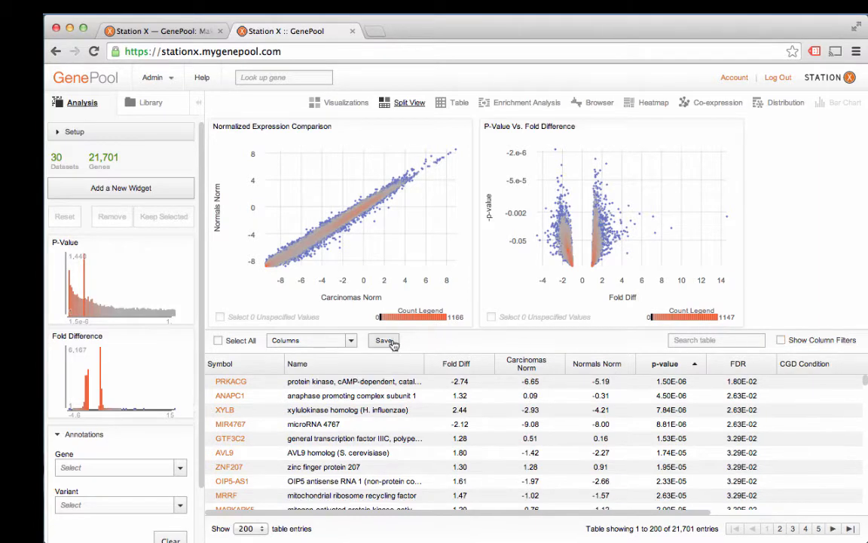
Step: Show and hide the Carcinomas Reads and Carcinomas Reads SD columns in the results table
left_click(352, 341)
scroll(330, 402, "down", 1)
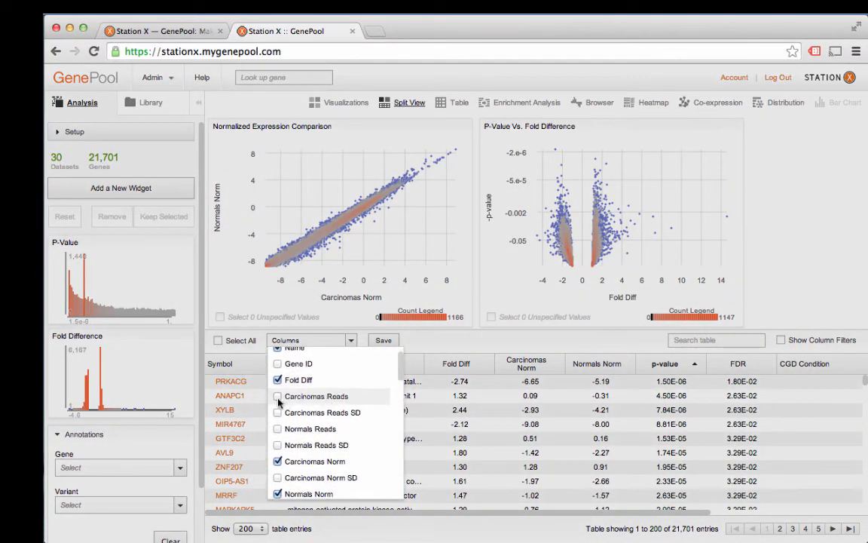
left_click(278, 396)
left_click(277, 396)
left_click(278, 412)
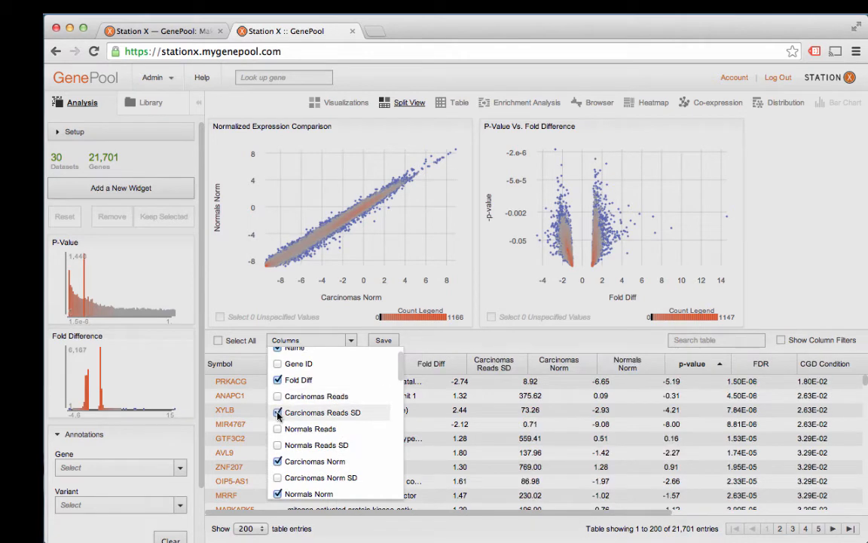
left_click(278, 413)
left_click(278, 396)
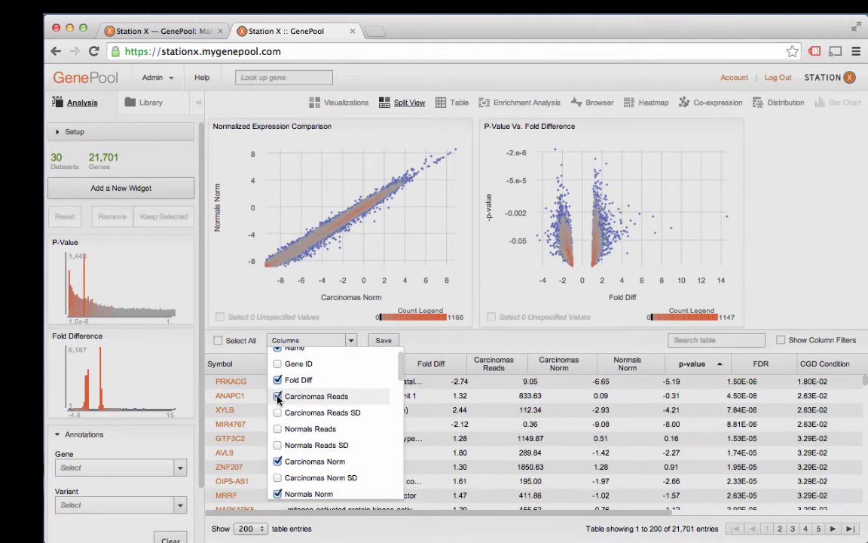
left_click(277, 396)
left_click(437, 350)
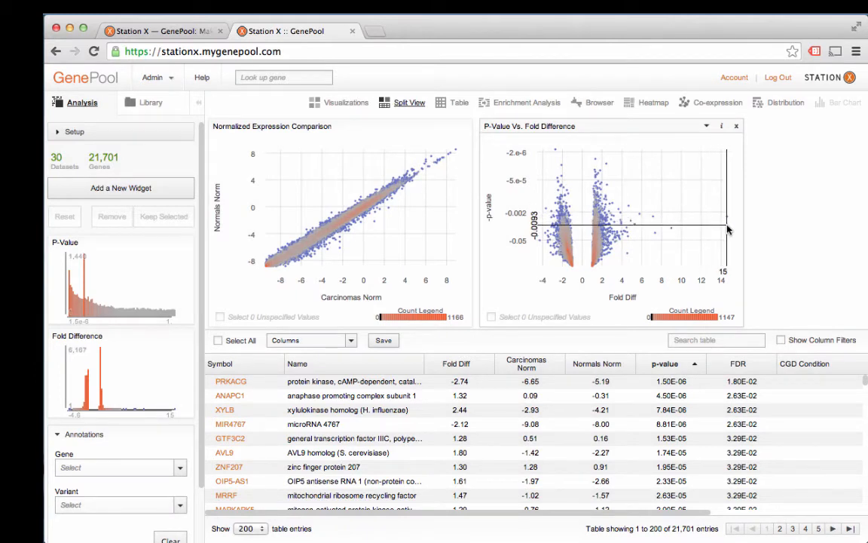
Step: Box-select genes with p-value below about 0.0093 in the P-Value vs. Fold Difference plot and keep only the selection
left_click_drag(728, 232, 526, 143)
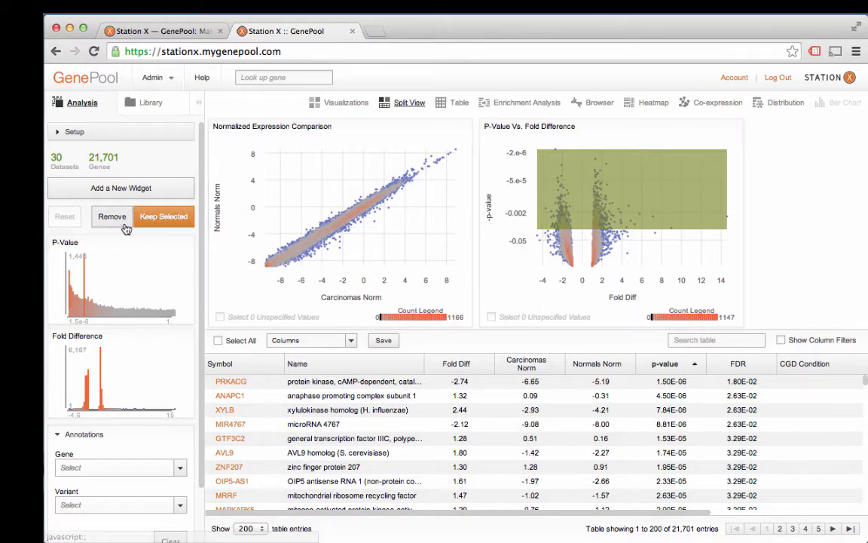
left_click(151, 218)
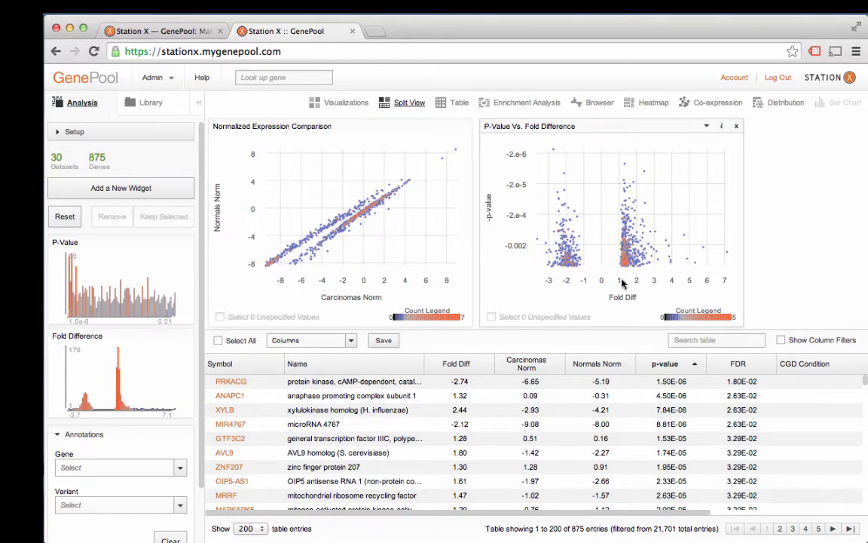
Step: View the enrichment analysis results for the kept genes and open the heatmap
left_click(505, 106)
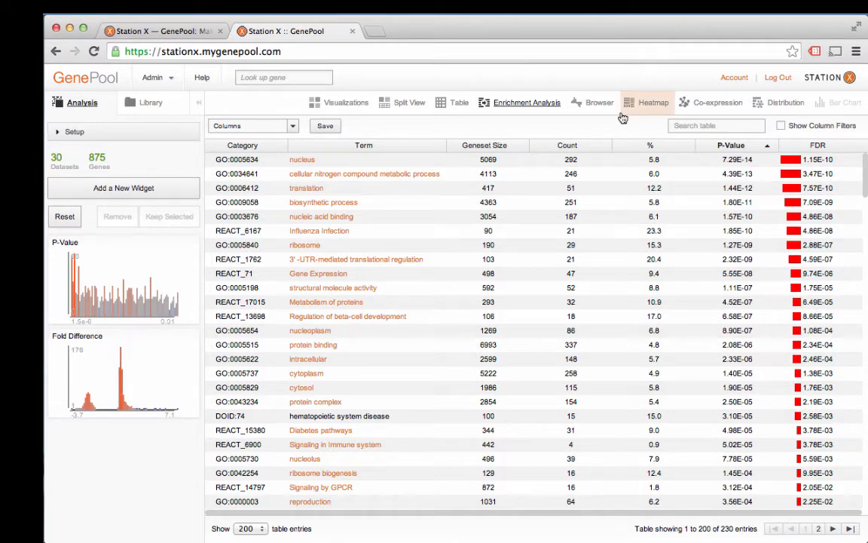
left_click(648, 105)
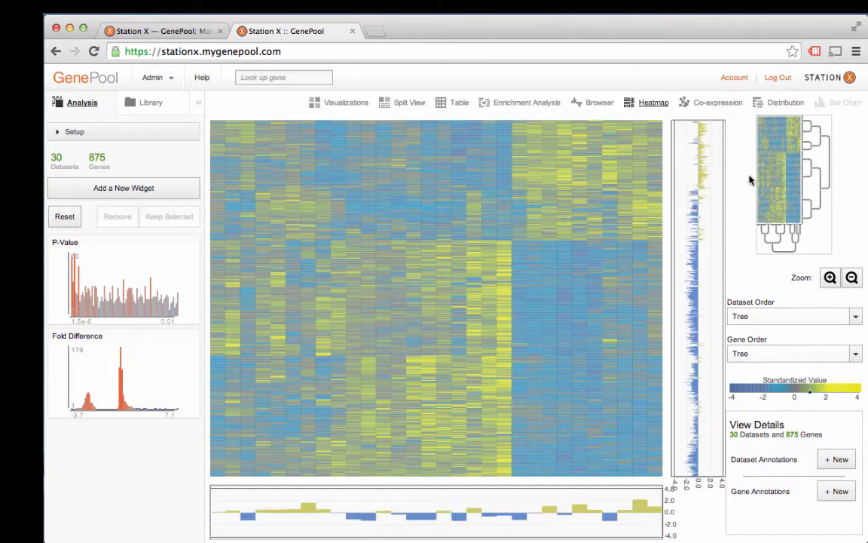
Step: Explore the heatmap by selecting a dendrogram cluster, zooming out and box-selecting a region of samples
left_click(821, 141)
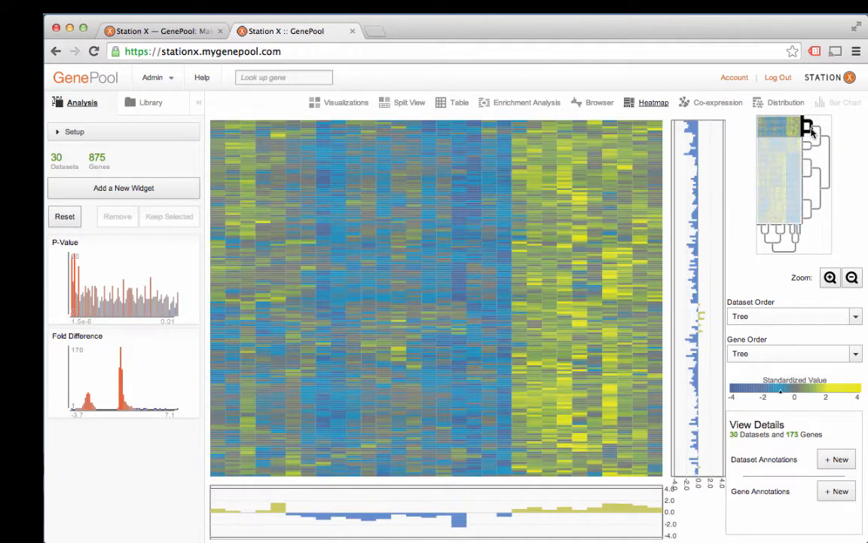
left_click(813, 188)
left_click(852, 278)
left_click(852, 278)
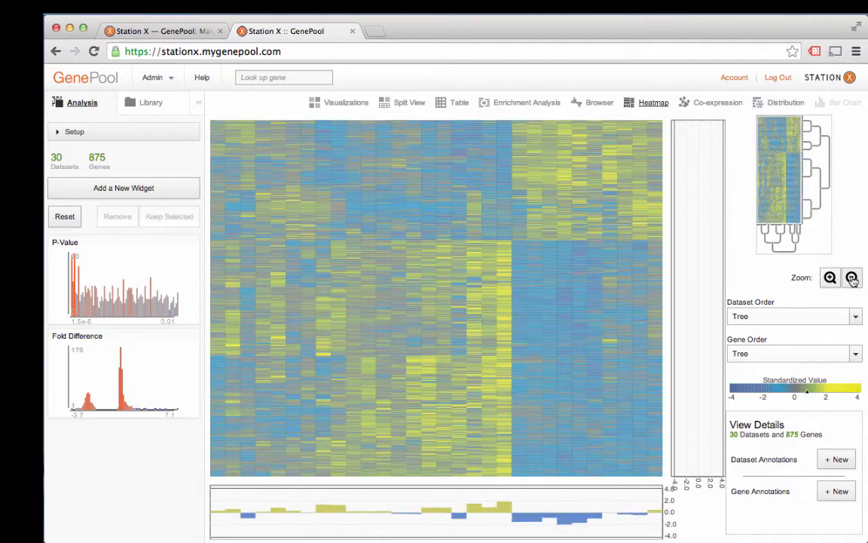
left_click_drag(497, 162, 586, 241)
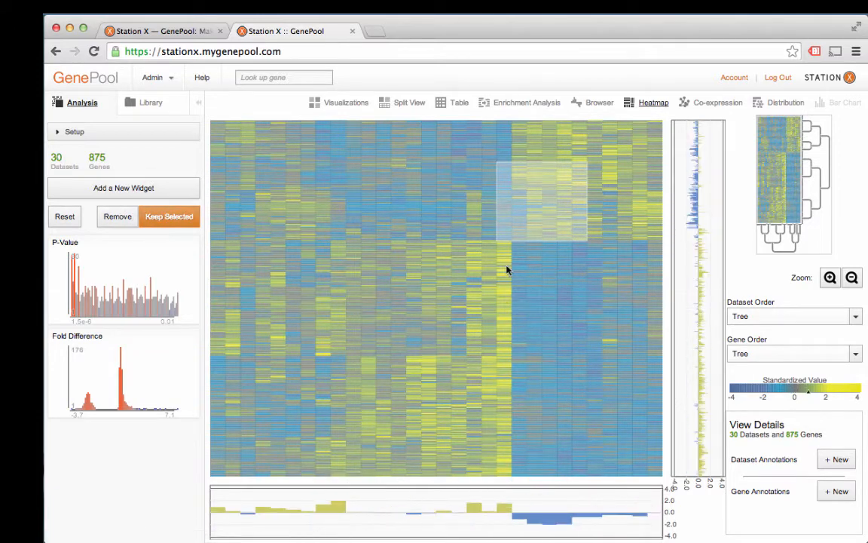
Step: Open the co-expression network and set its correlation threshold to 0.92
left_click(702, 103)
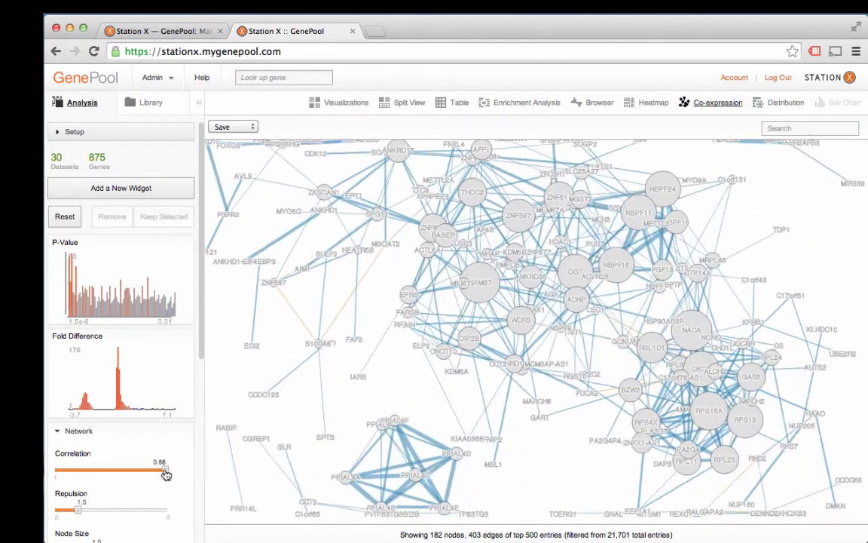
left_click_drag(166, 471, 133, 474)
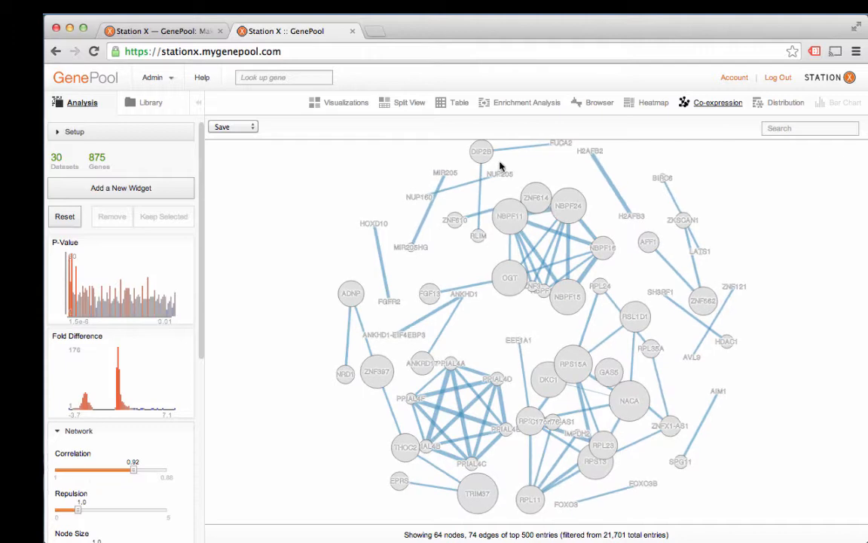
Step: Show the results table sorted by fold difference and select the ONECUT2 gene
left_click(459, 104)
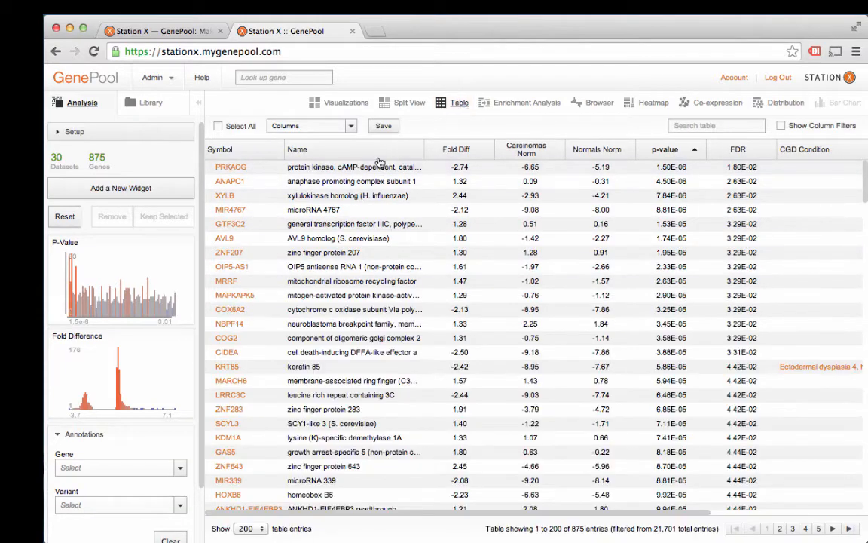
left_click(474, 152)
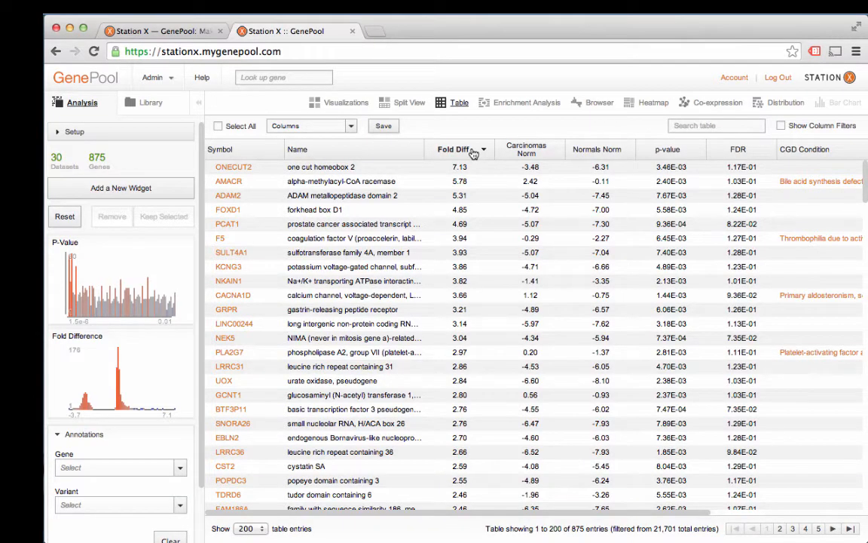
left_click(422, 170)
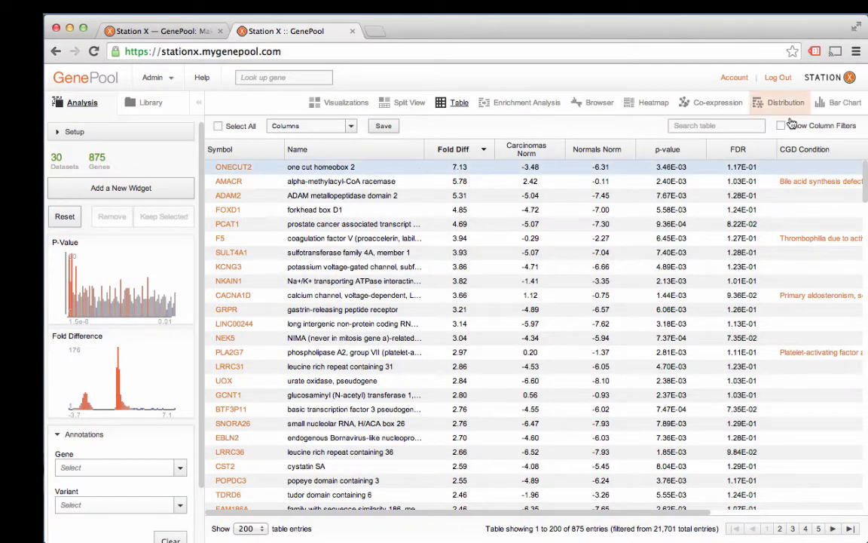
Step: Display bar charts of expression for ONECUT2, AMACR and ADAM2, and close the chart panel
left_click(838, 103)
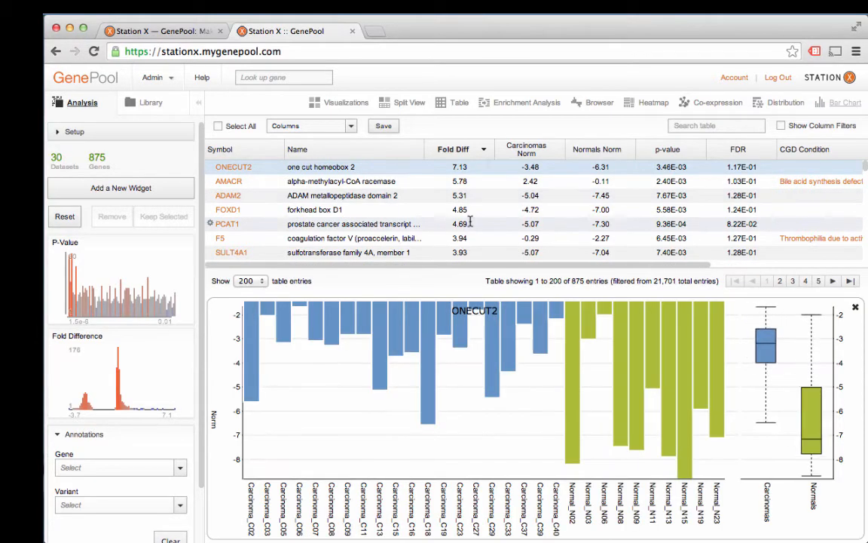
left_click(369, 183, "super")
left_click(368, 183)
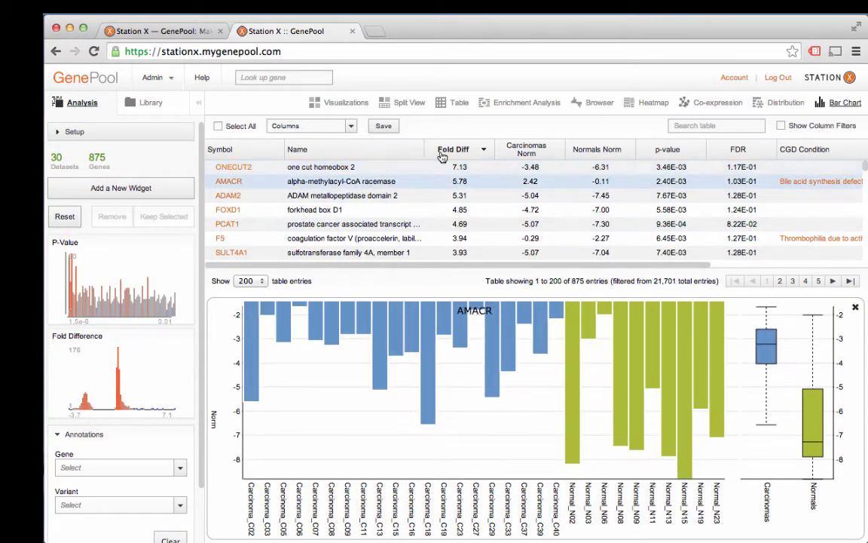
left_click(442, 196)
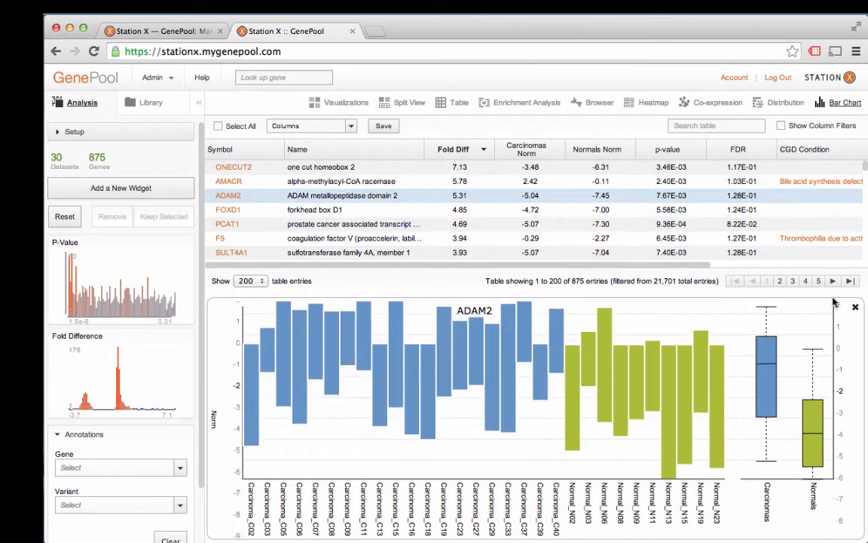
left_click(855, 308)
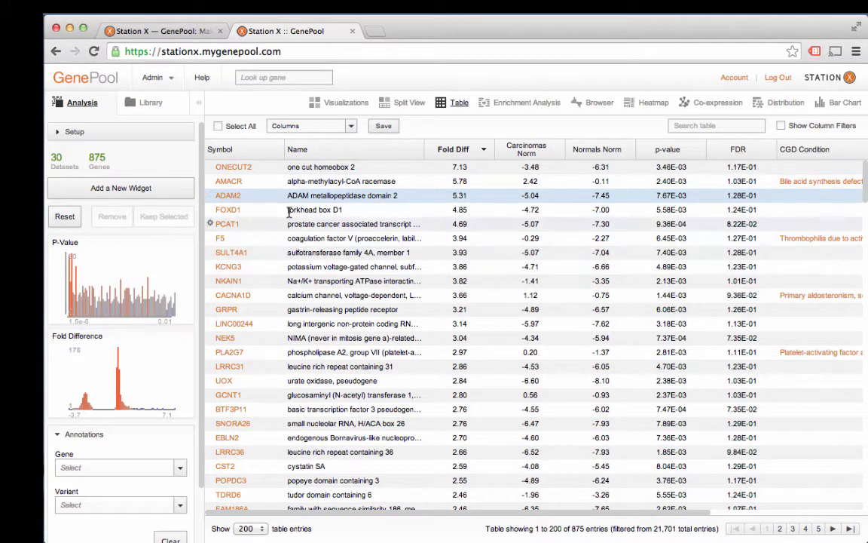
Step: Open the CEPH Trio (Illumina MiSeq) project from the Sequence Variation Other folder in the library
left_click(370, 126)
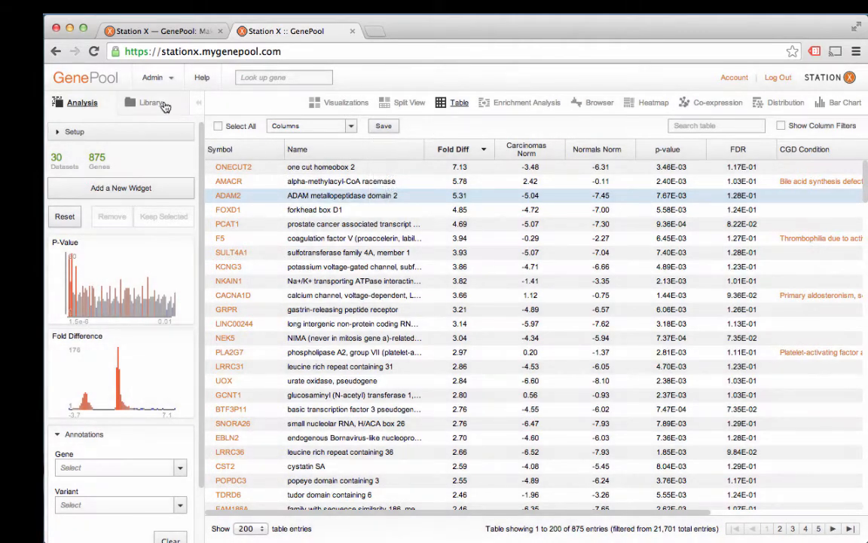
left_click(162, 103)
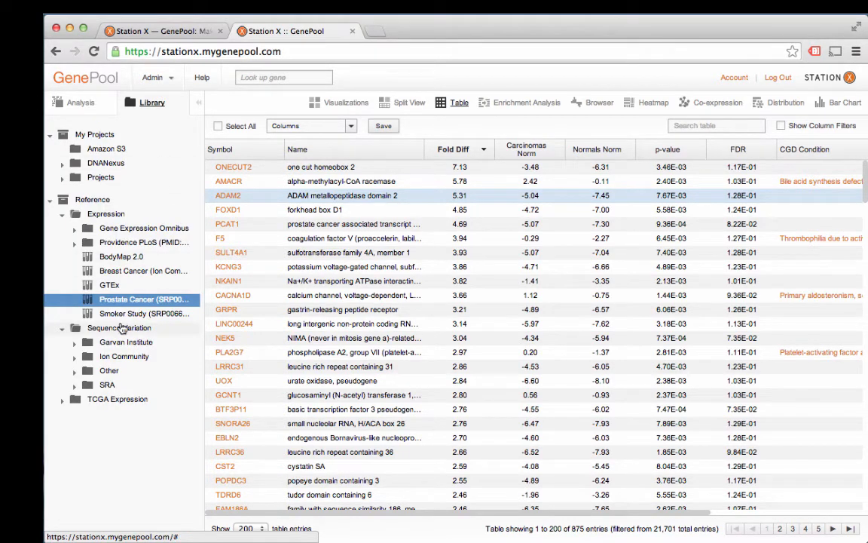
left_click(74, 370)
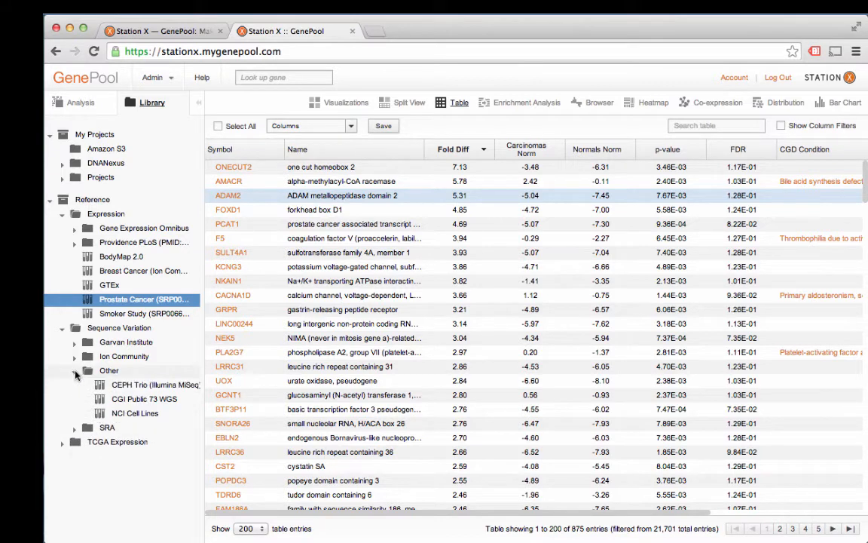
left_click(128, 387)
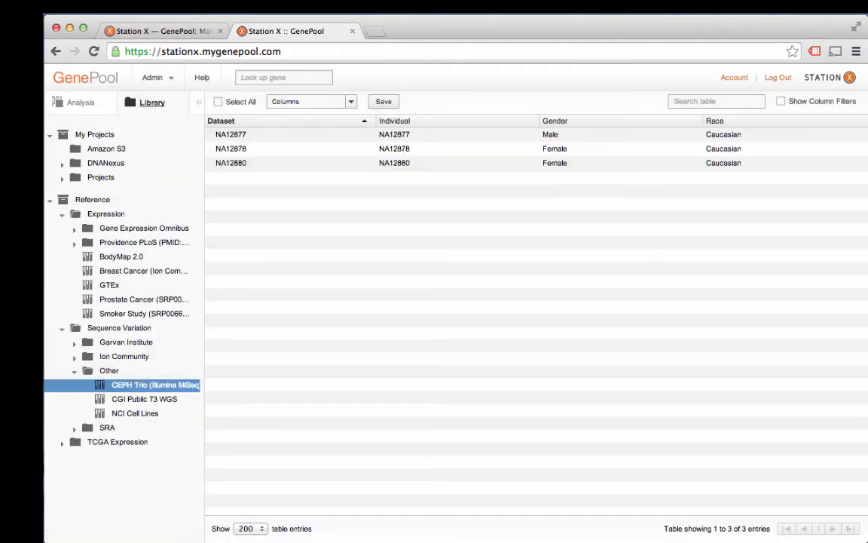
Step: Set up a Variation Profile analysis for the CEPH Trio project with all three datasets in Group 1
left_click(81, 102)
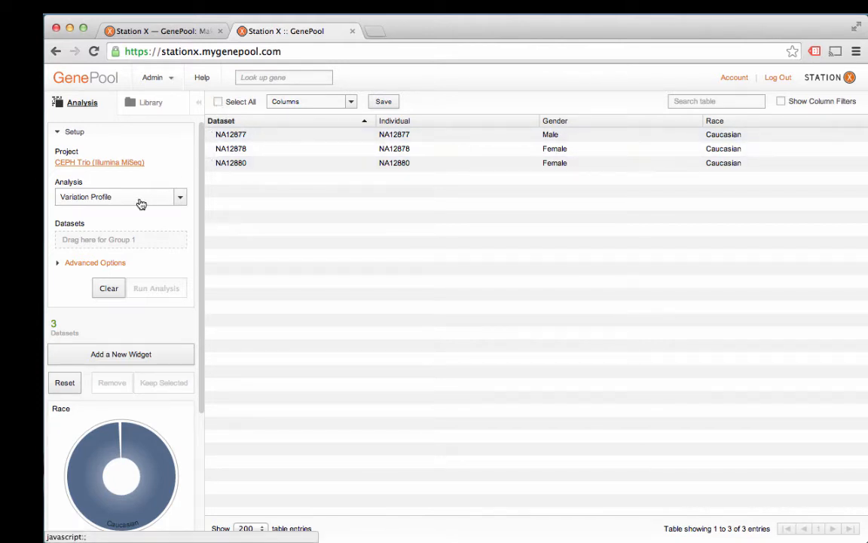
left_click(178, 198)
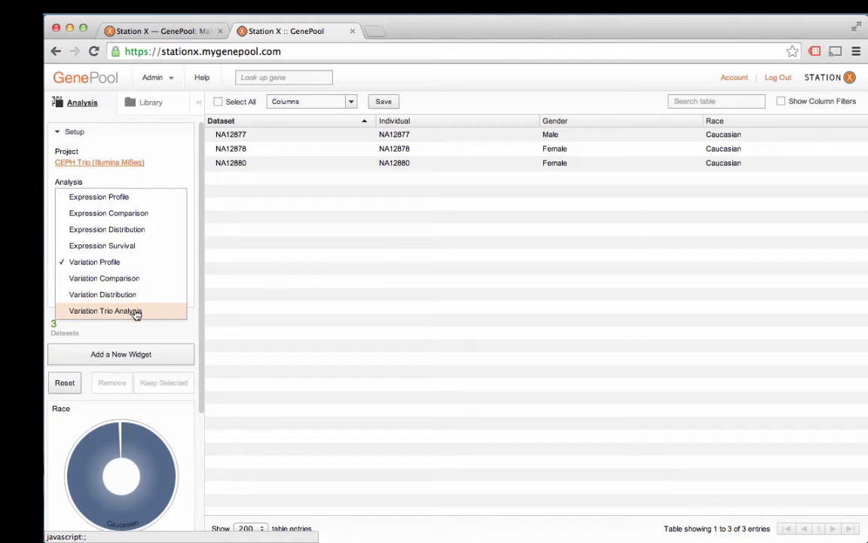
left_click(150, 263)
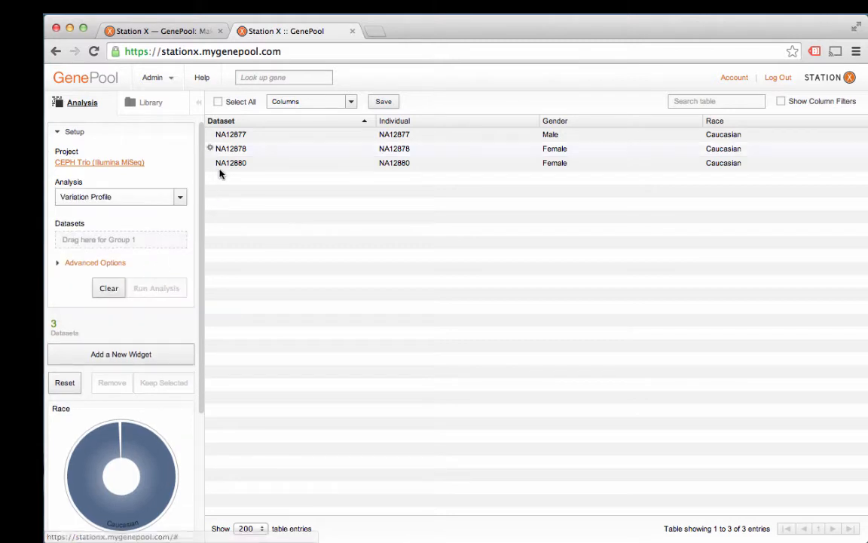
left_click(219, 102)
left_click_drag(258, 142, 163, 240)
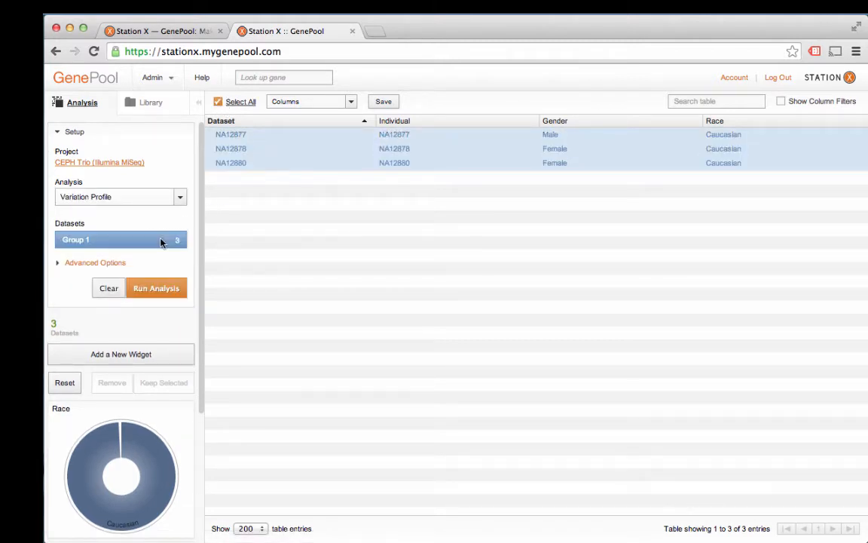
Step: Rename the dataset group as CEPH Samples
double_click(86, 240)
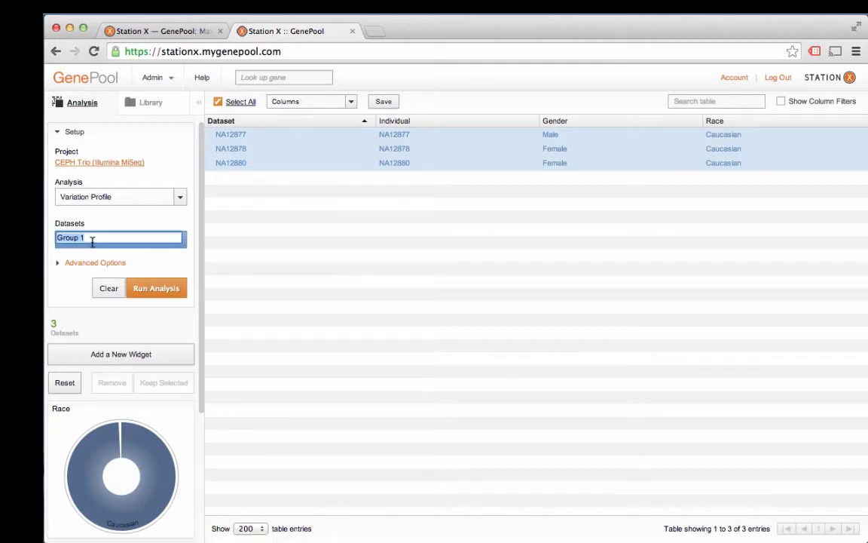
type("CEPH Samples")
key("Return")
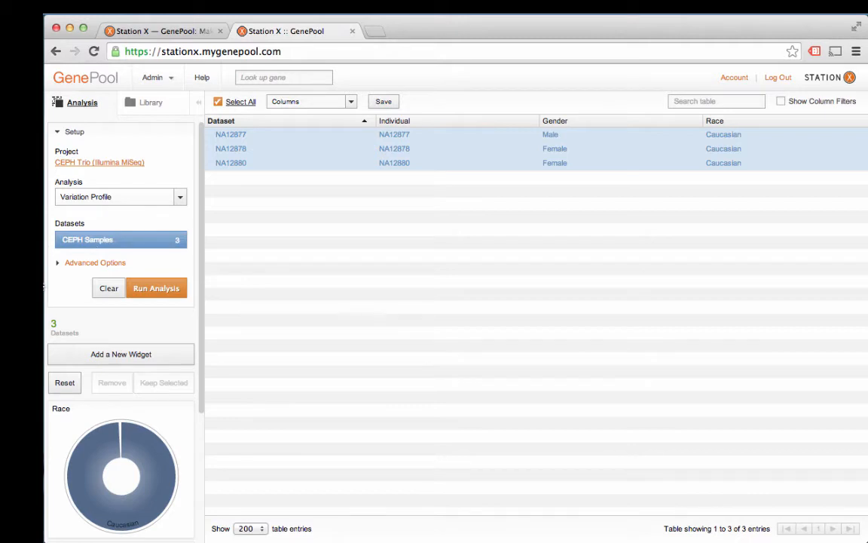
Step: Review the advanced coverage, quality and frequency options and run the analysis
left_click(58, 263)
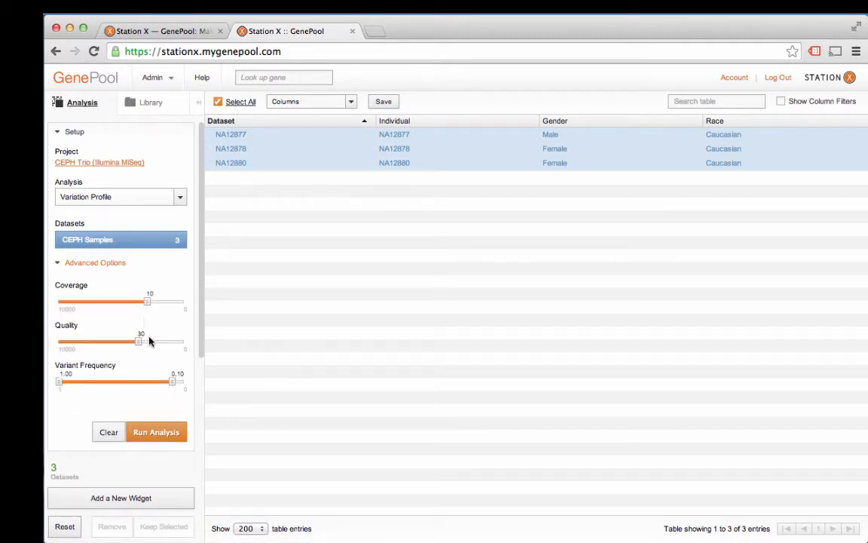
left_click(58, 263)
left_click(156, 288)
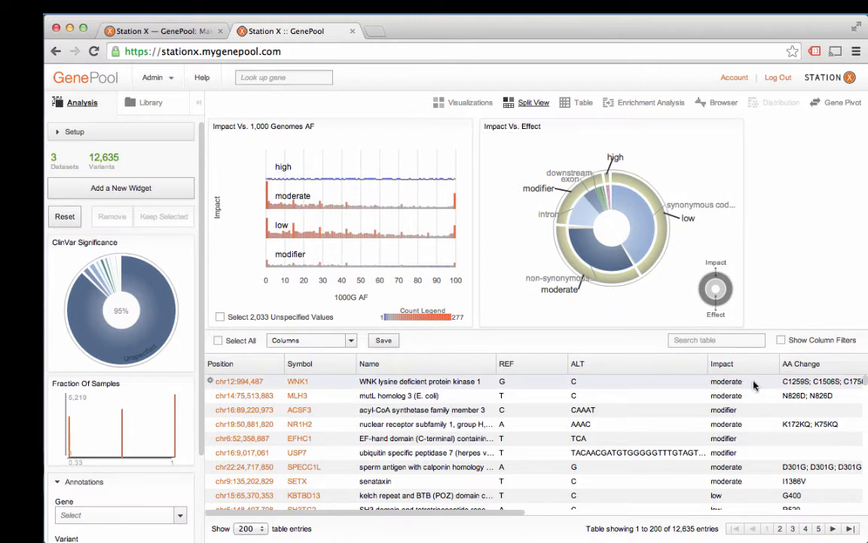
Step: Add the Effect column to the variant results table
left_click(349, 341)
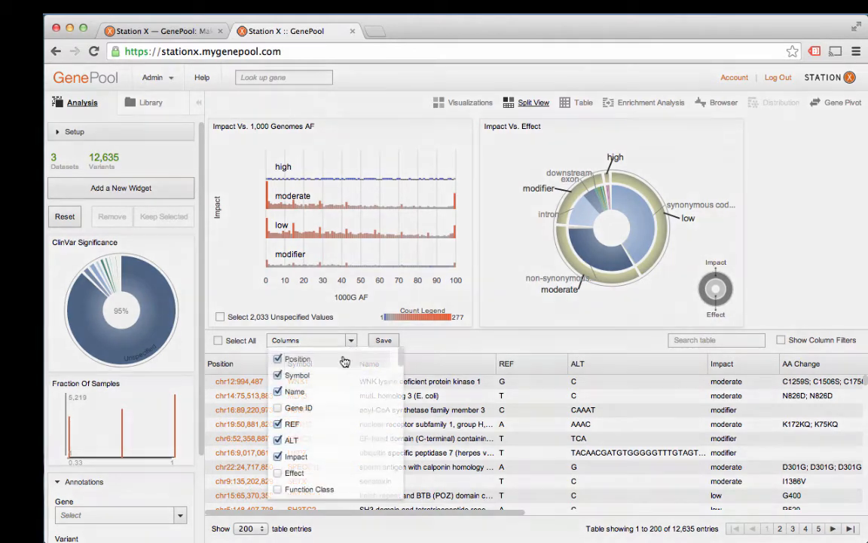
left_click(277, 473)
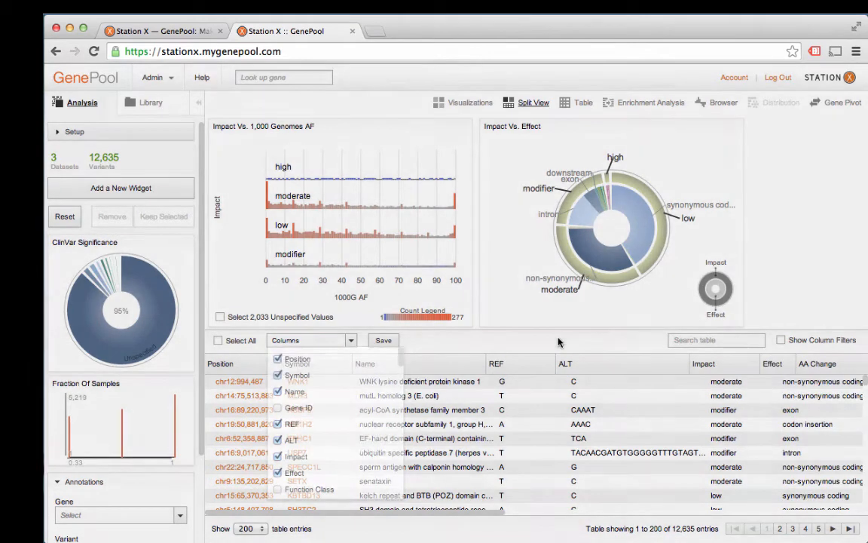
left_click(557, 338)
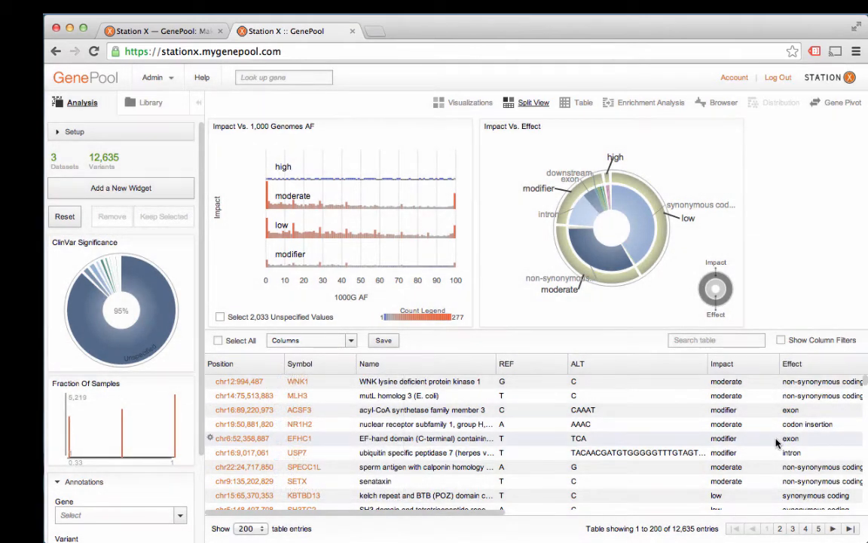
Step: Browse the variant results table across its columns and rows
scroll(776, 444, "right", 3)
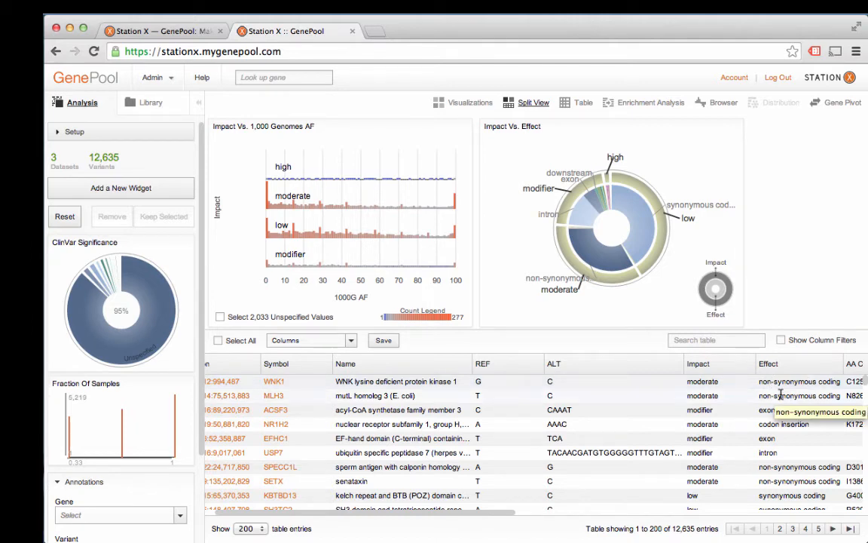
scroll(756, 467, "down", 10)
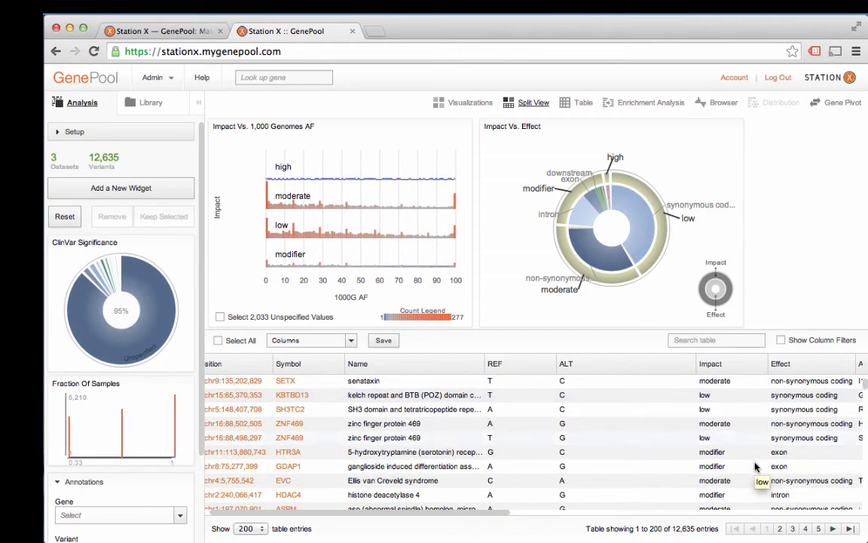
scroll(738, 499, "down", 3)
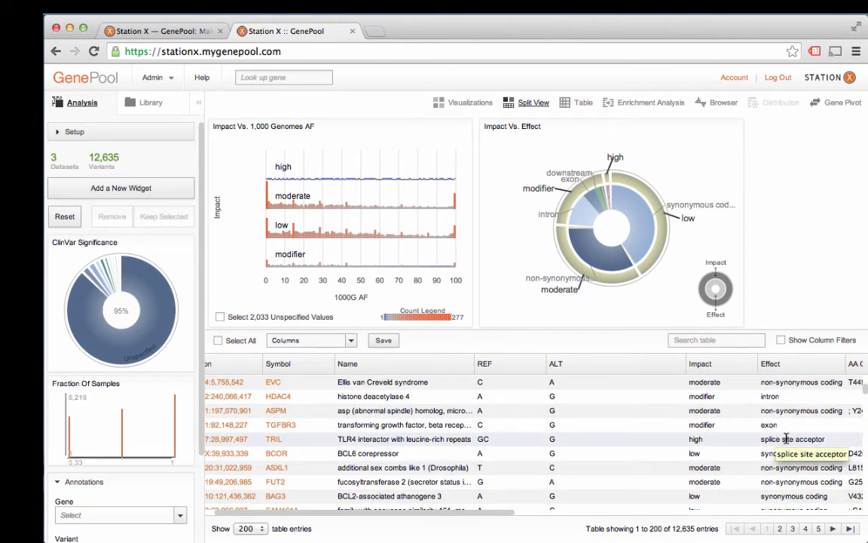
scroll(731, 490, "down", 7)
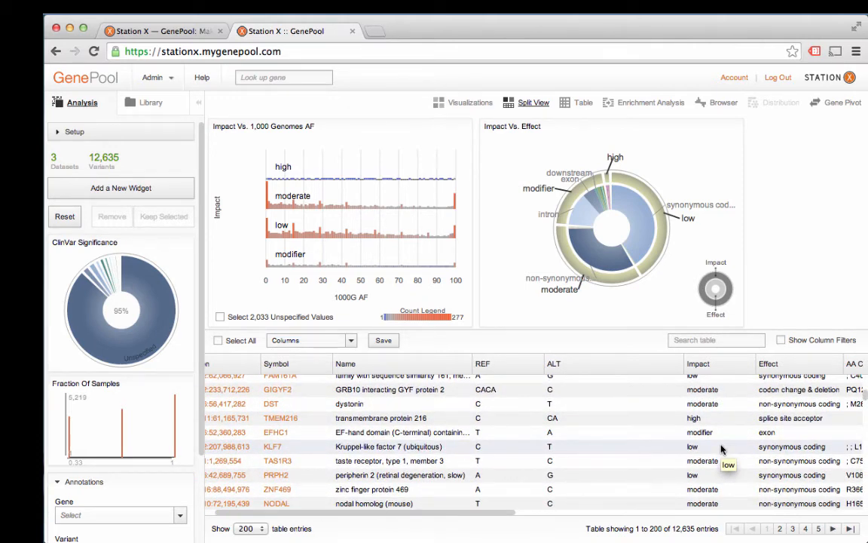
scroll(721, 448, "up", 1)
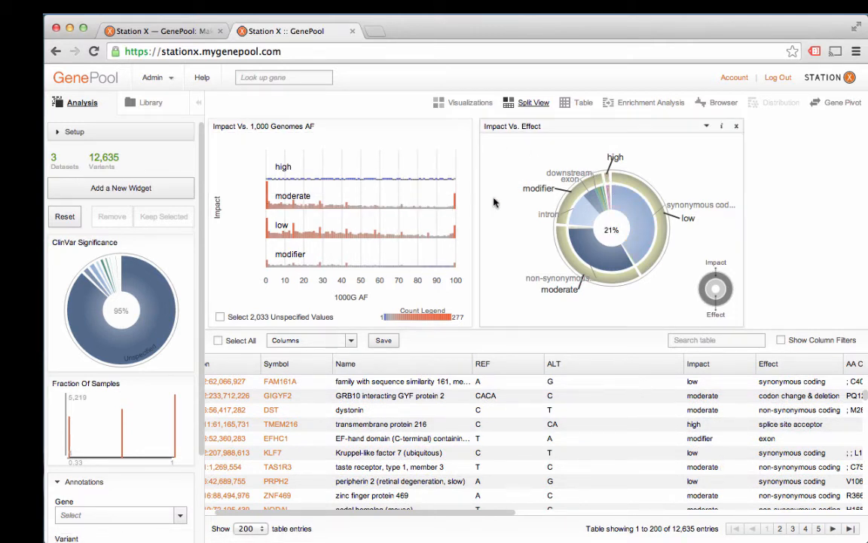
Step: Filter variants to high and moderate impact in the Impact vs. Effect chart, keeping only the selection
left_click(611, 185)
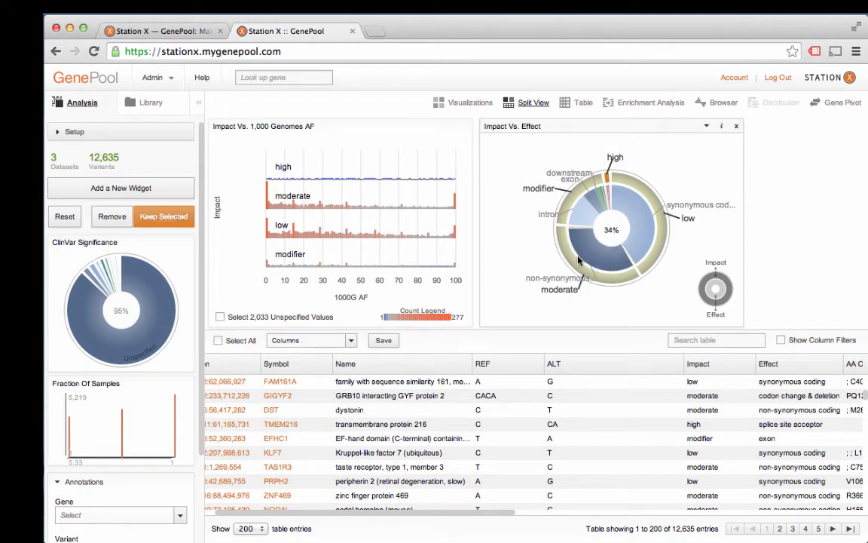
mouse_move(577, 266)
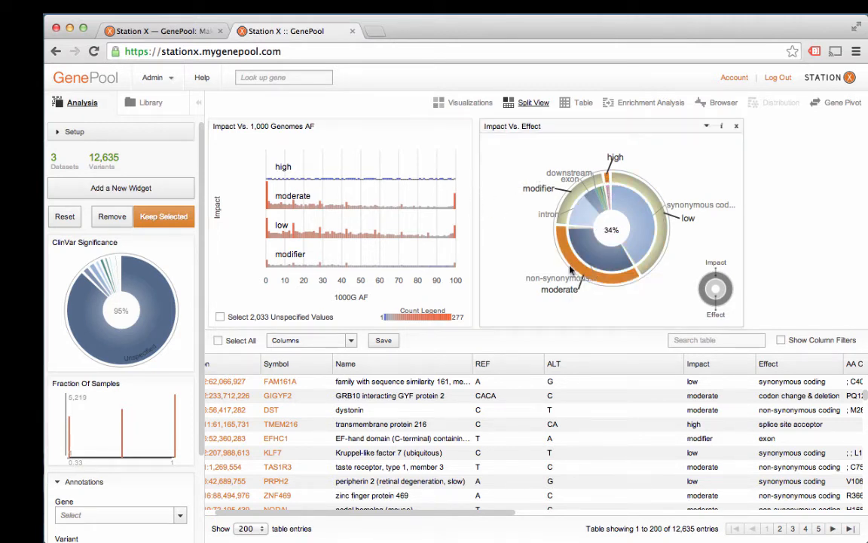
left_click(163, 220)
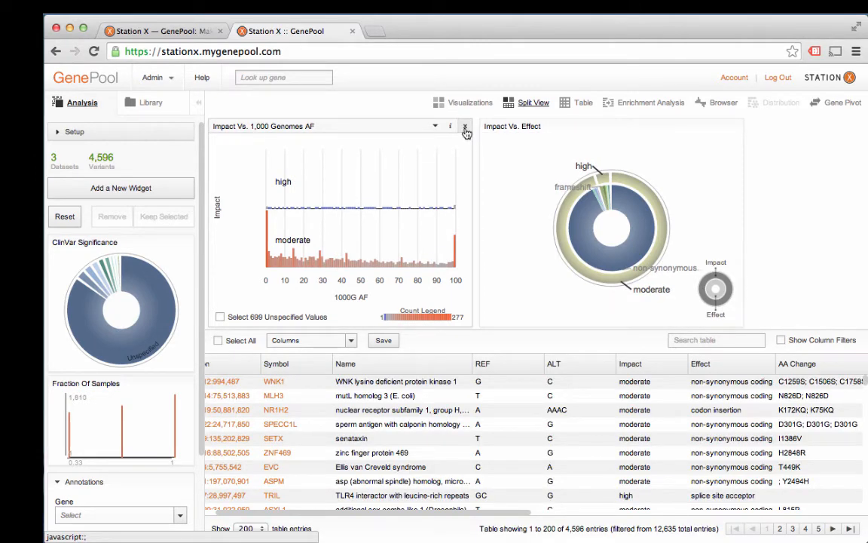
Step: Replace the Impact vs. 1,000 Genomes AF chart with a 1000G AF widget
left_click(465, 127)
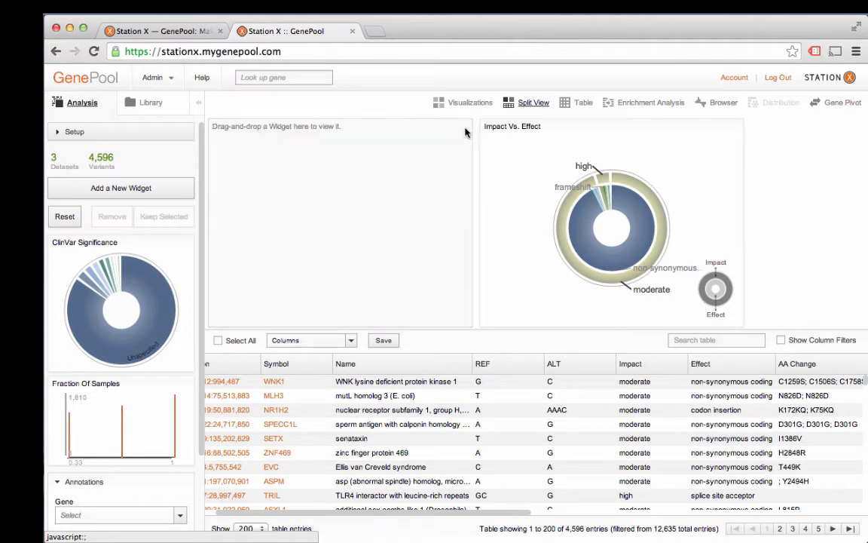
left_click(133, 186)
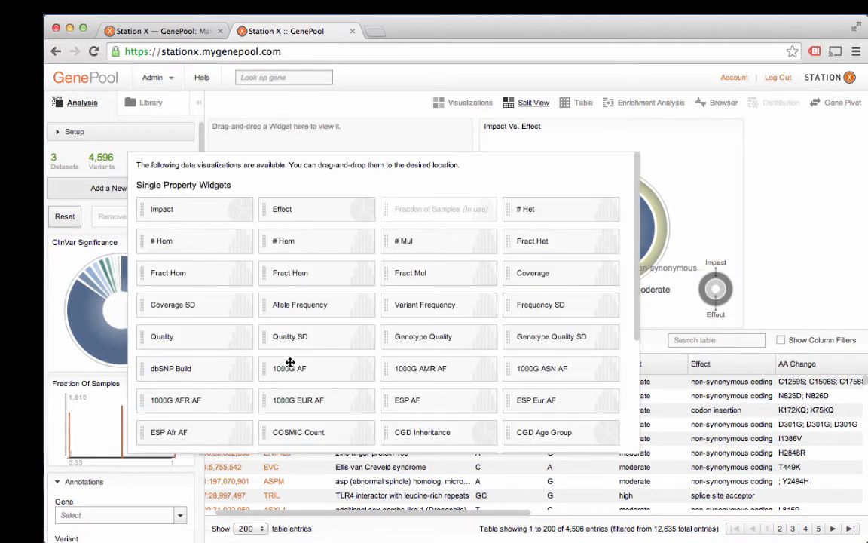
left_click_drag(333, 373, 337, 141)
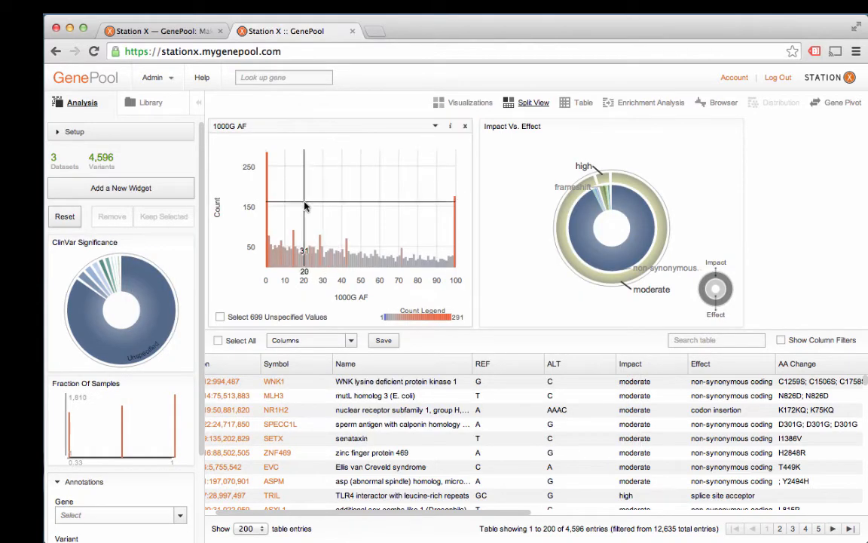
Step: Keep only variants with unspecified or low 1000G allele frequency, below about 5
left_click(220, 317)
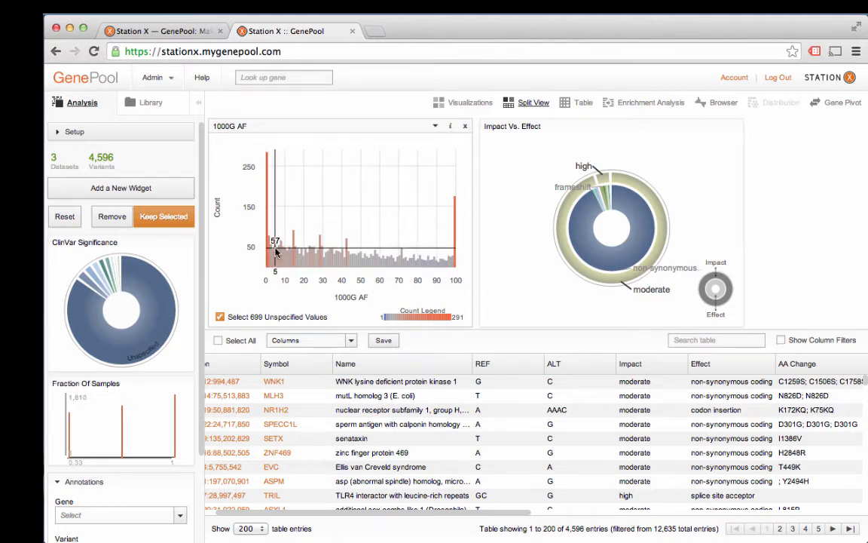
mouse_move(276, 252)
left_mouse_down()
mouse_move(264, 252)
mouse_move(274, 266)
mouse_move(265, 249)
left_mouse_up()
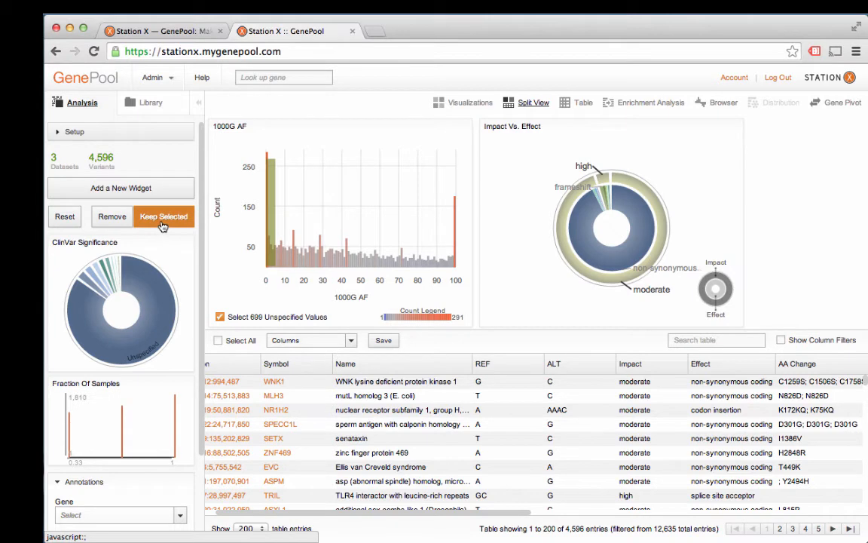
left_click(162, 219)
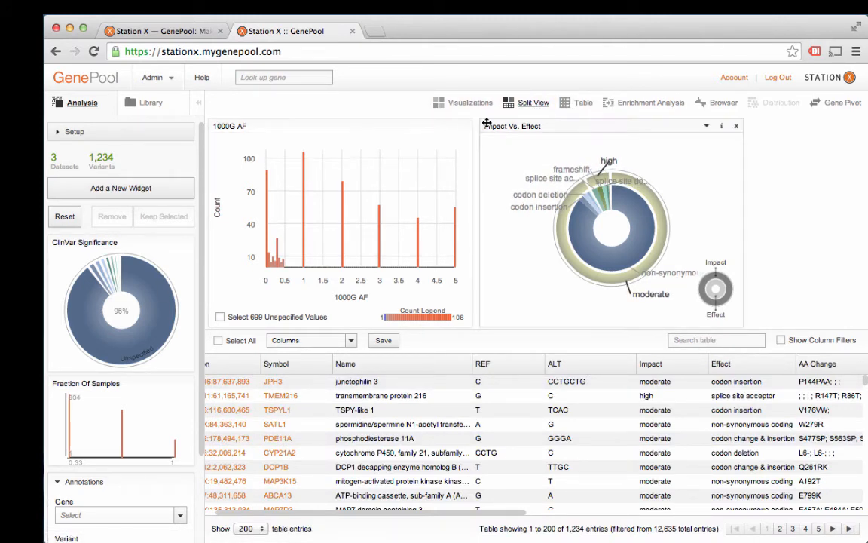
Step: Show the ClinVar Significance chart in the main panel and remove variants with unspecified significance
left_click(422, 125)
left_click_drag(110, 242, 296, 170)
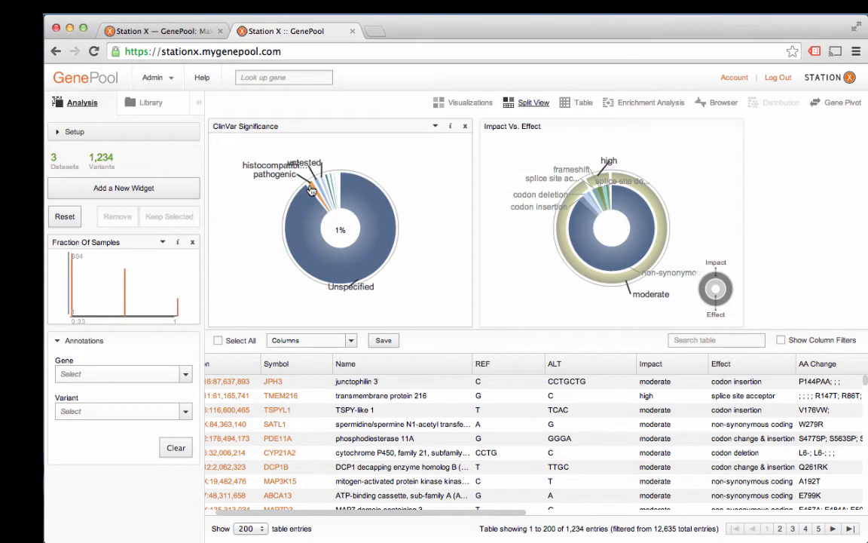
left_click(312, 225)
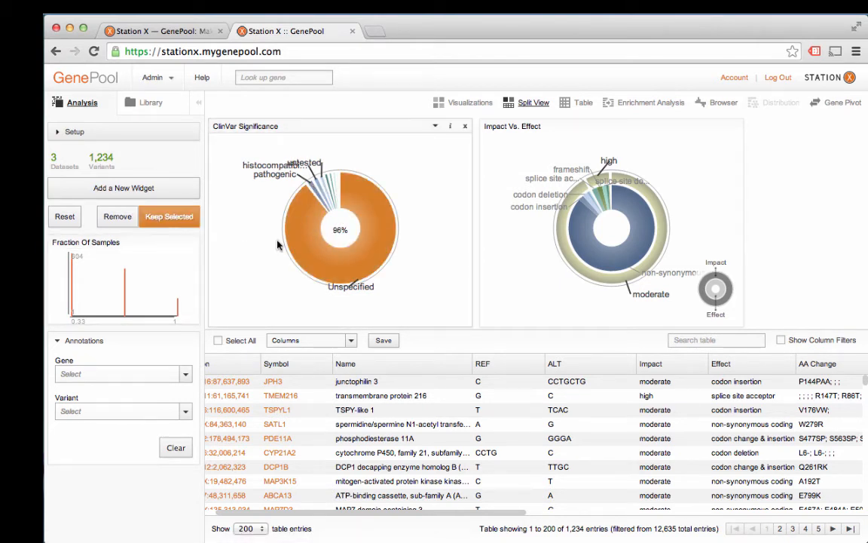
left_click(118, 218)
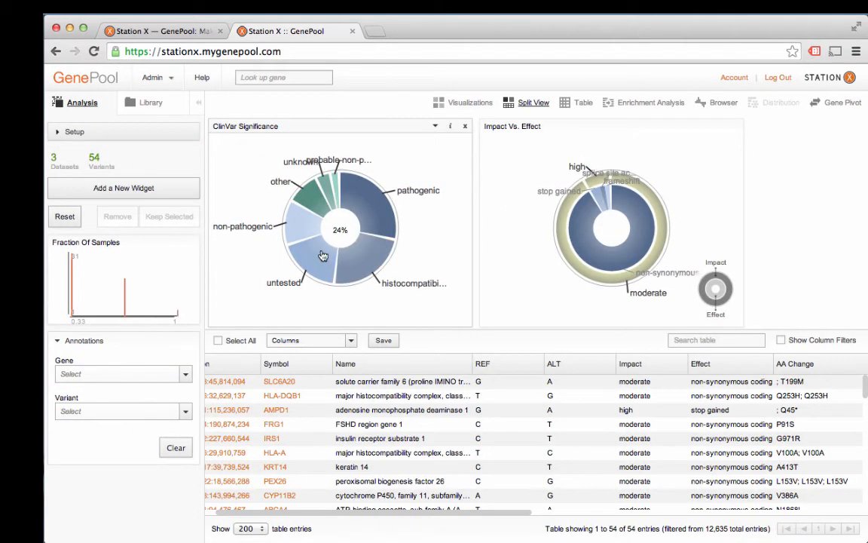
Step: Keep only variants with pathogenic ClinVar significance
left_click(364, 202)
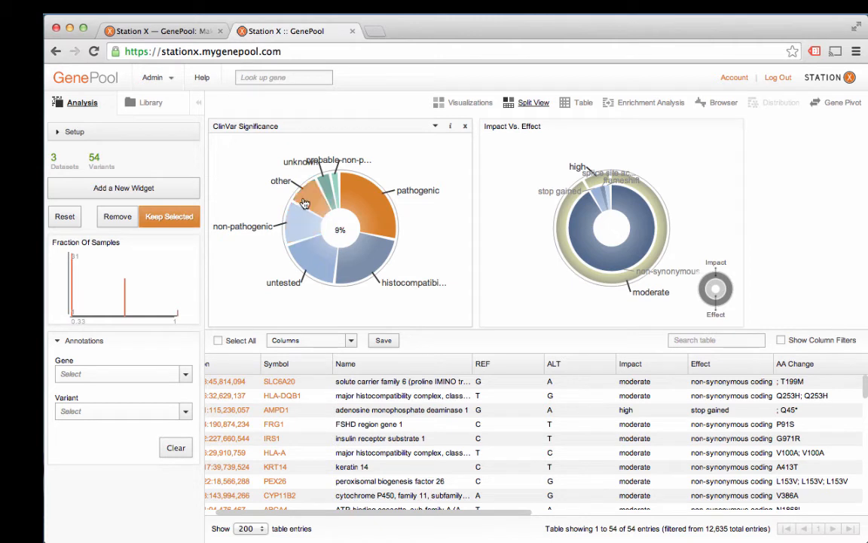
left_click(372, 267)
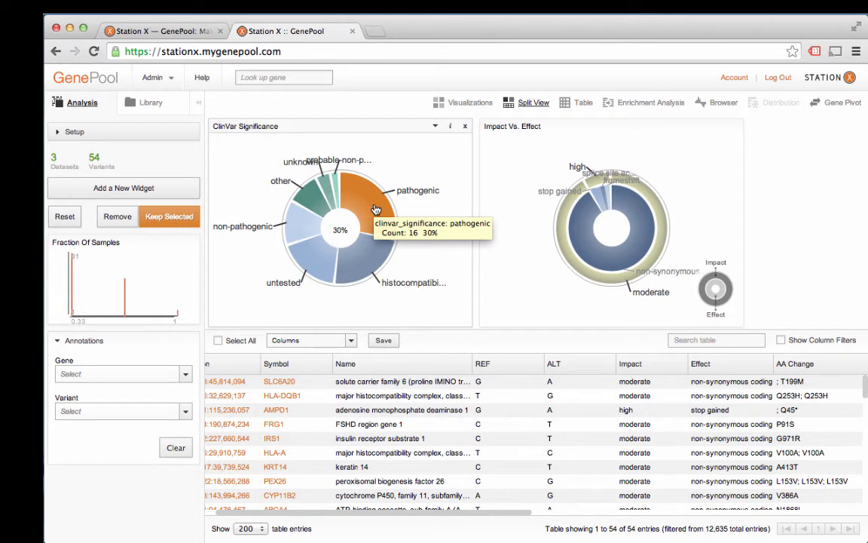
left_click(170, 219)
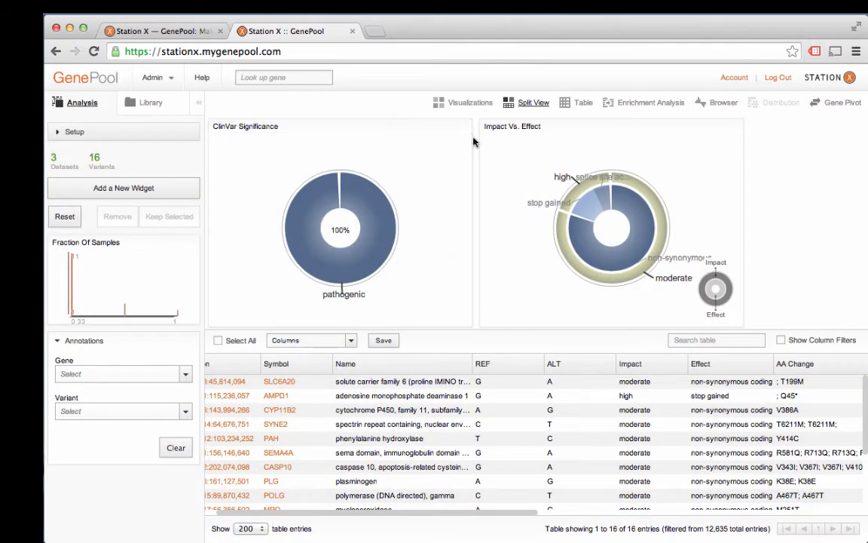
Step: Show the filtered variants as a table and browse its column list and save/export options
left_click(588, 109)
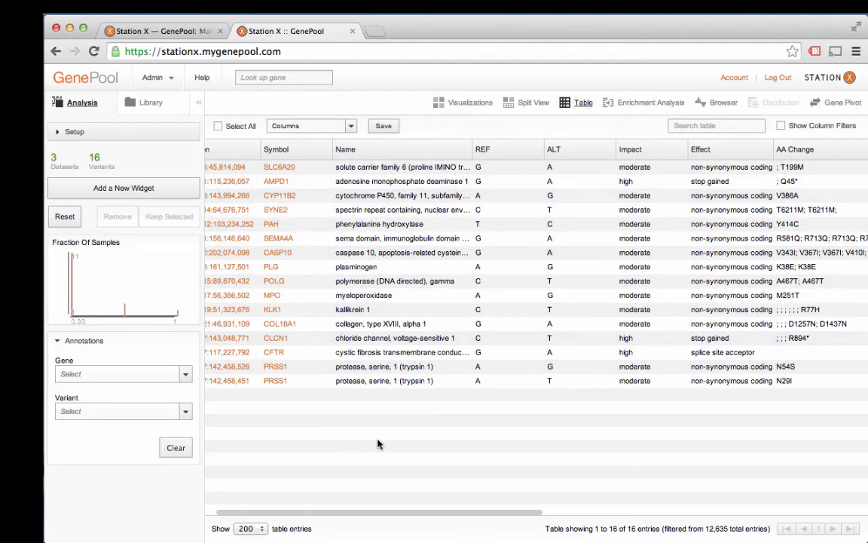
scroll(379, 444, "right", 10)
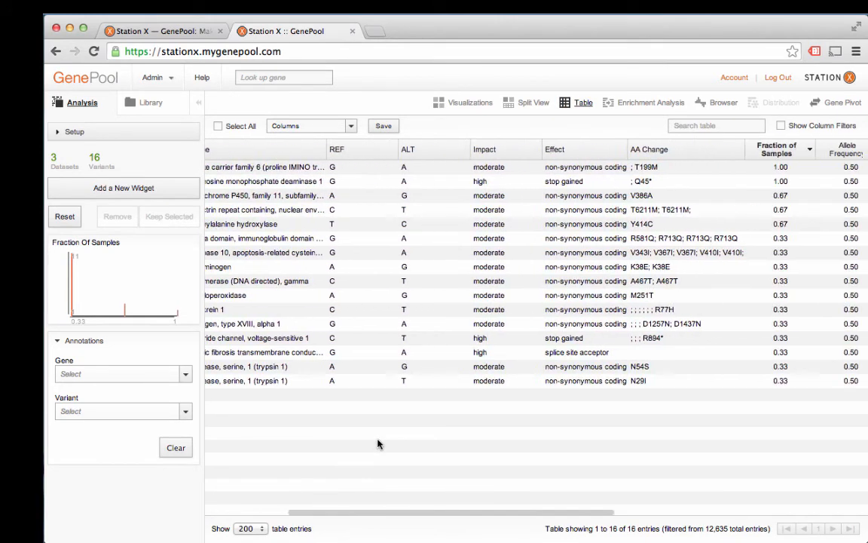
left_click(351, 127)
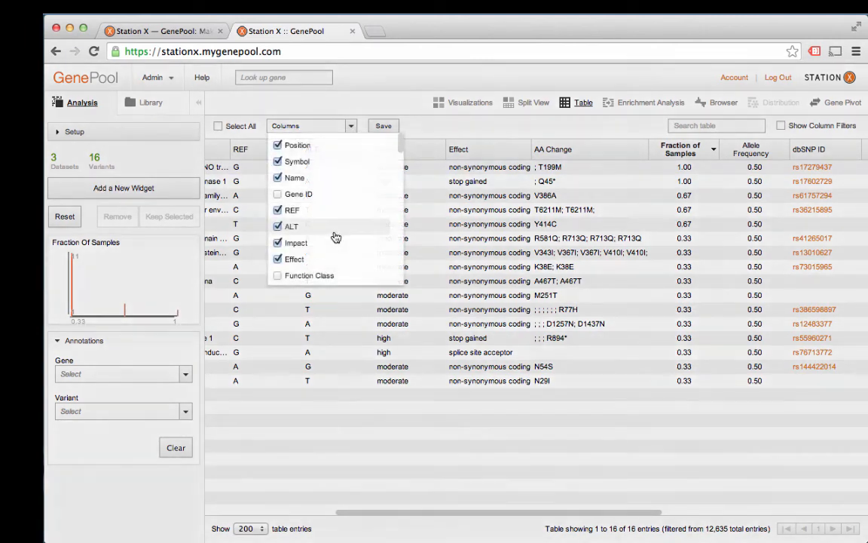
scroll(335, 236, "down", 1)
scroll(335, 238, "down", 2)
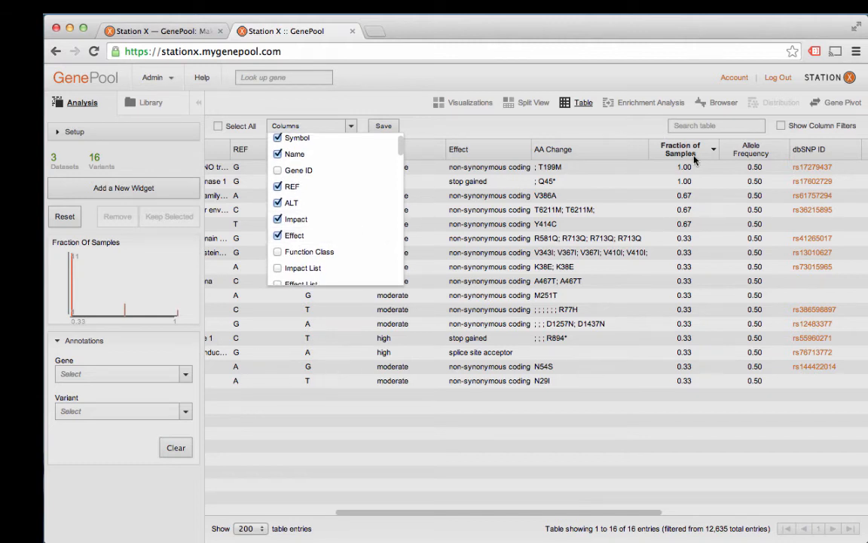
scroll(402, 248, "down", 4)
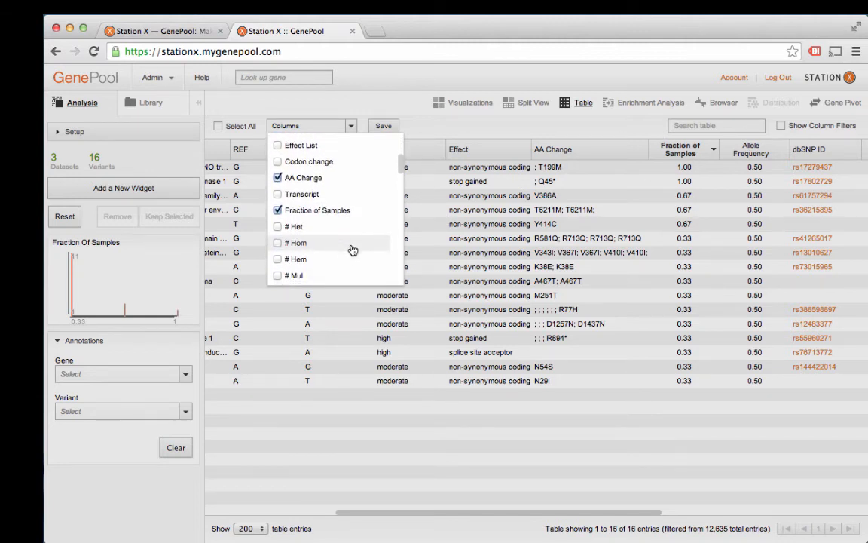
scroll(298, 230, "down", 5)
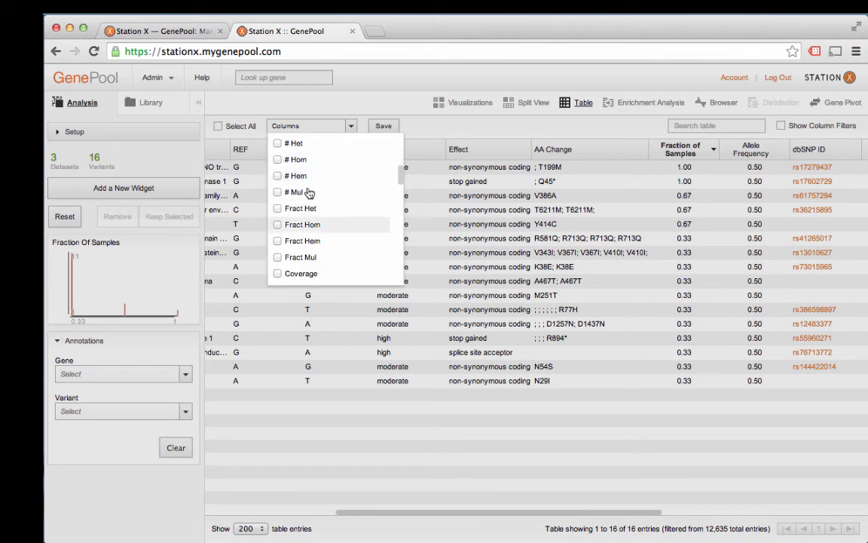
scroll(309, 242, "down", 10)
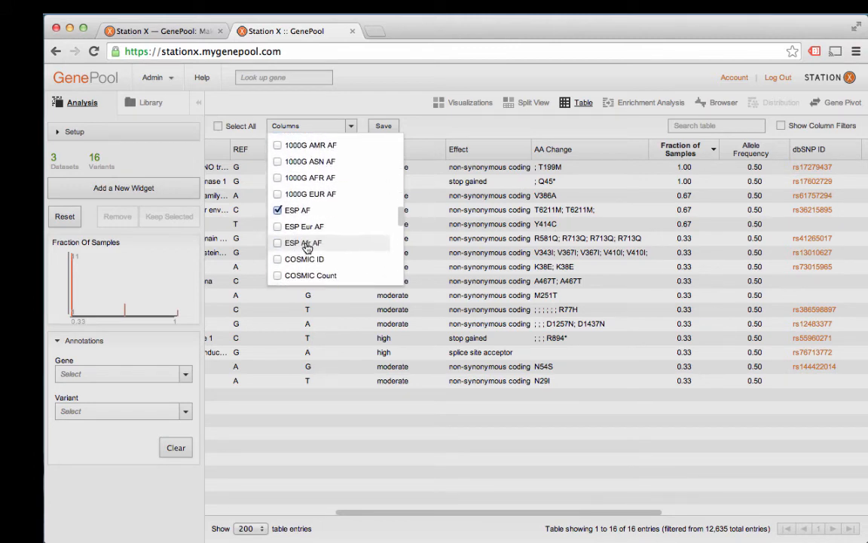
scroll(305, 249, "down", 5)
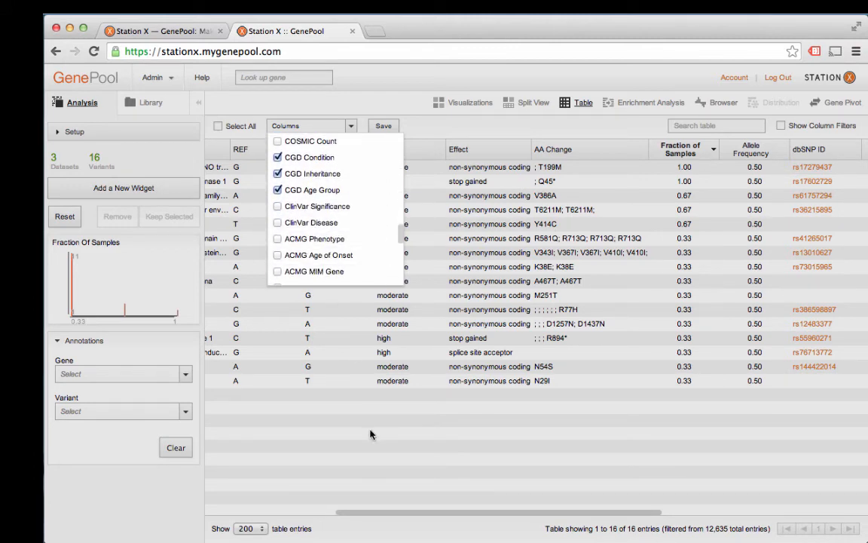
left_click(370, 434)
left_click(383, 126)
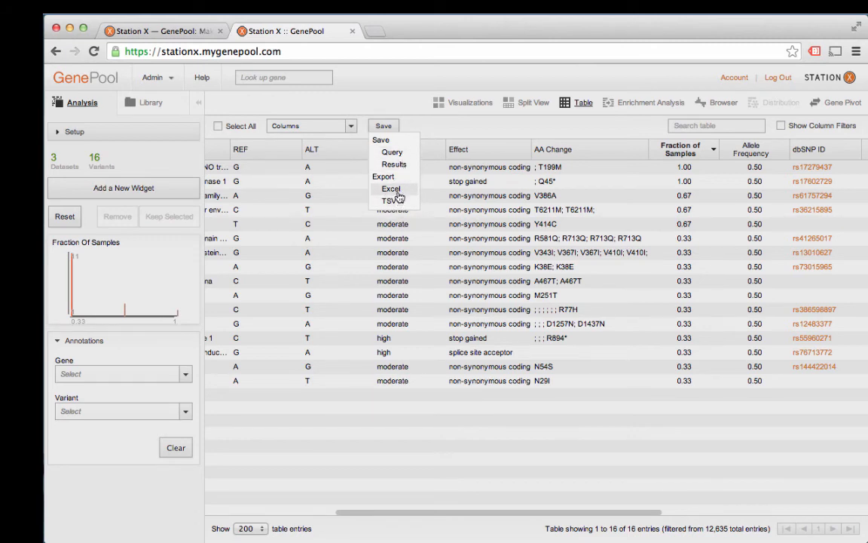
left_click(452, 436)
Step: Select the SYNE2 variant row in the table
scroll(482, 437, "right", 3)
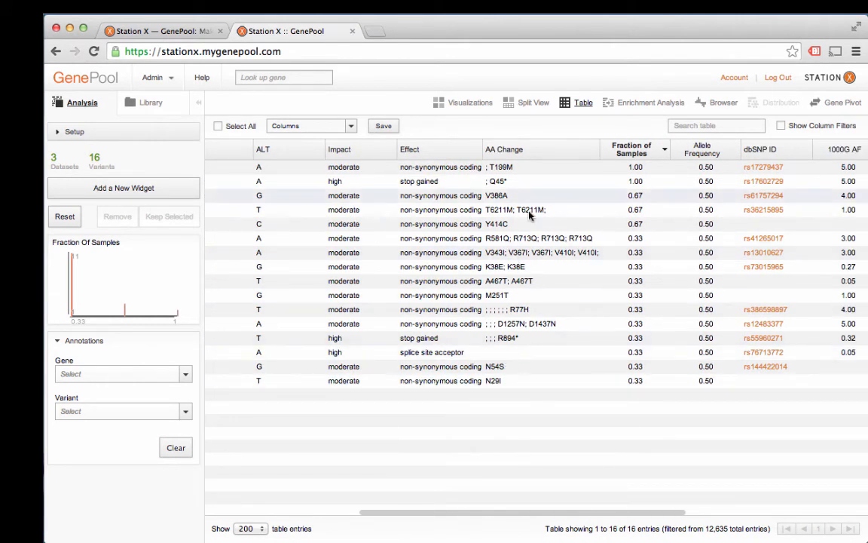
left_click(573, 215)
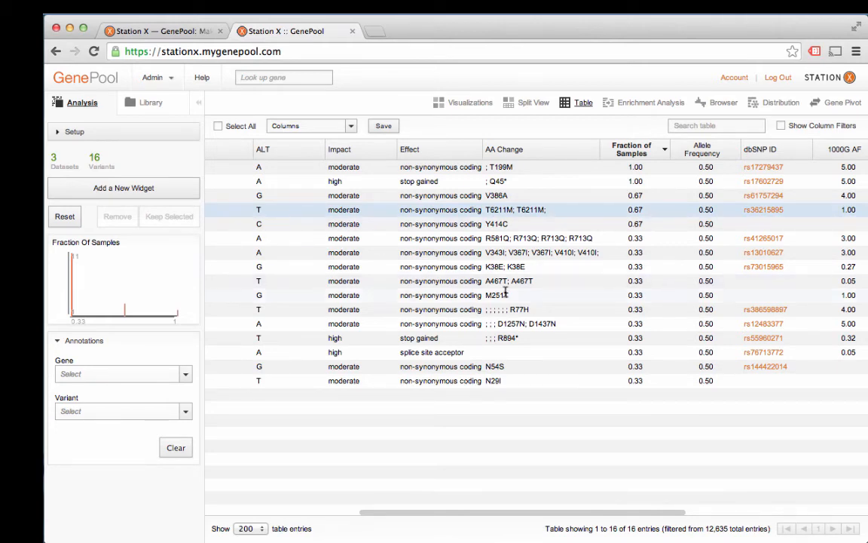
scroll(504, 291, "left", 8)
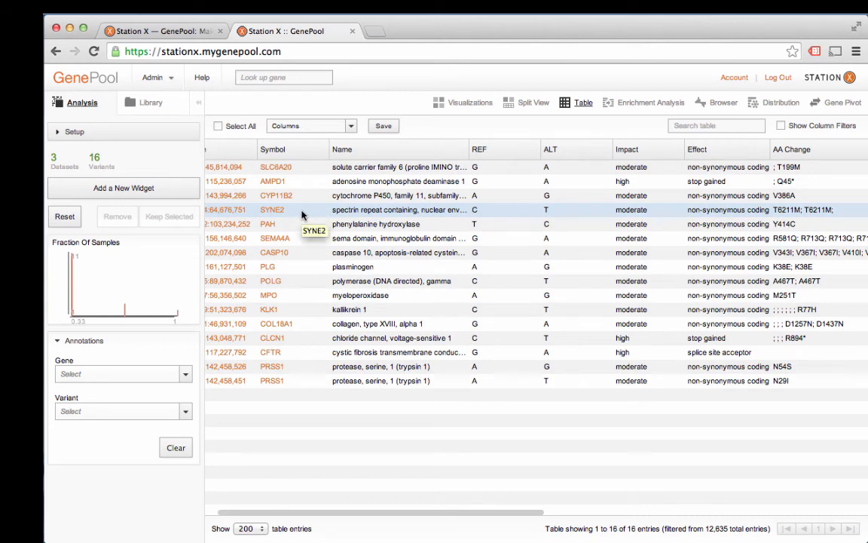
scroll(388, 214, "right", 10)
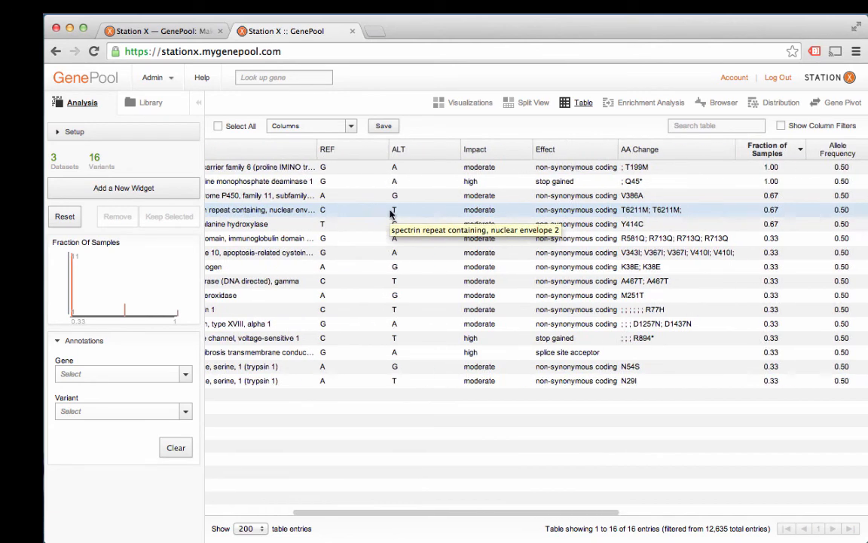
scroll(391, 213, "right", 8)
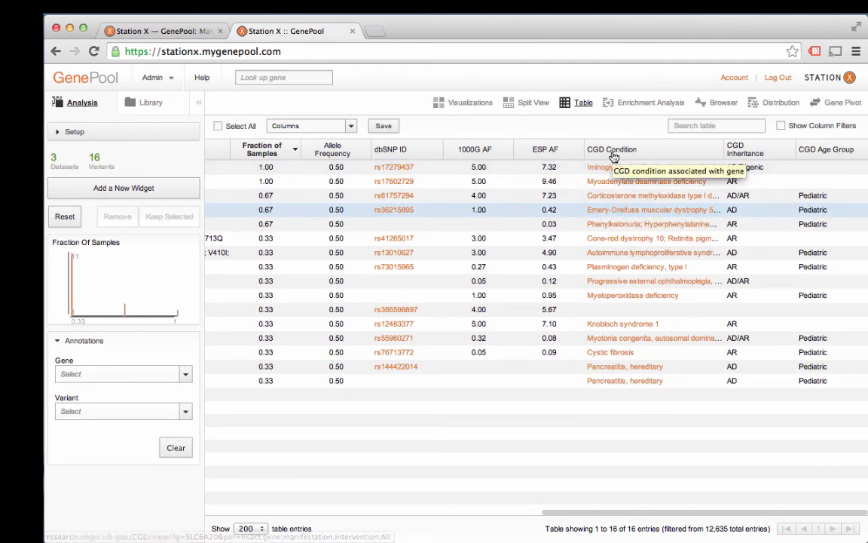
Step: Add the ClinVar Disease and ClinVar Significance columns to the variant table
left_click(351, 126)
scroll(349, 240, "down", 10)
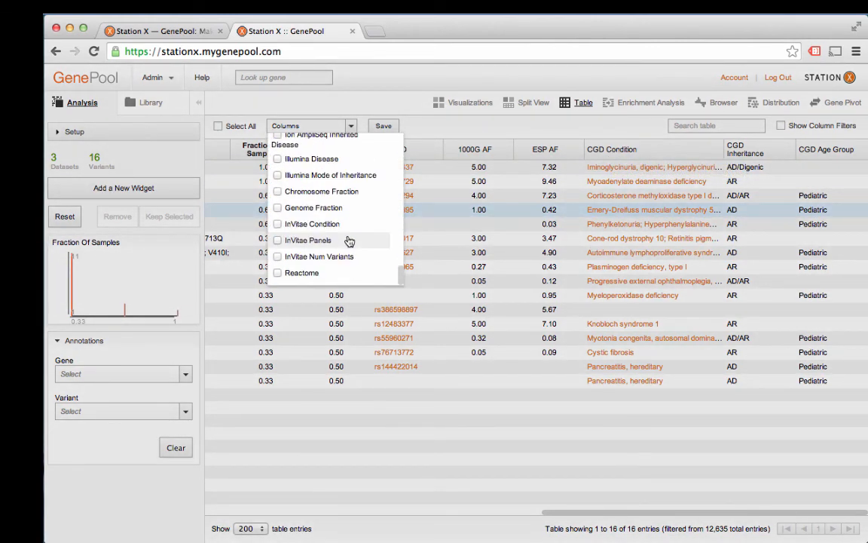
scroll(292, 274, "up", 5)
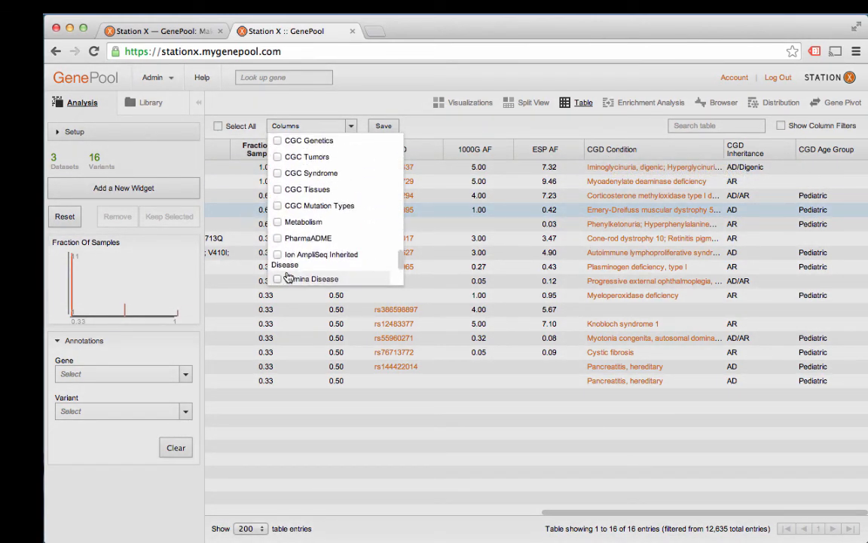
scroll(288, 277, "down", 1)
scroll(289, 277, "up", 5)
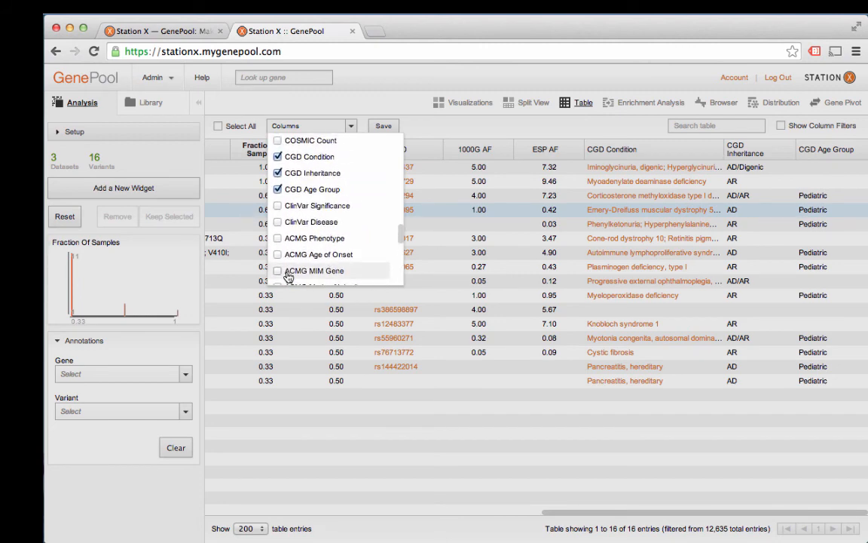
left_click(275, 223)
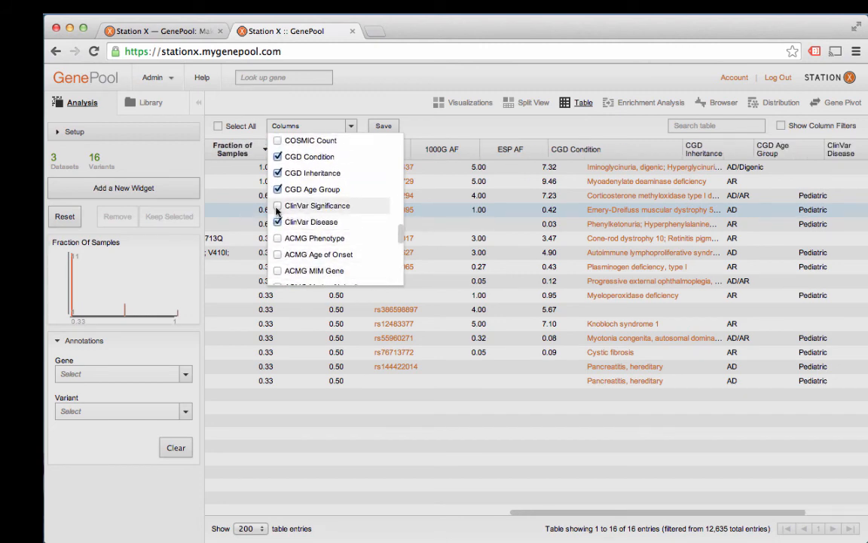
left_click(277, 205)
left_click(490, 425)
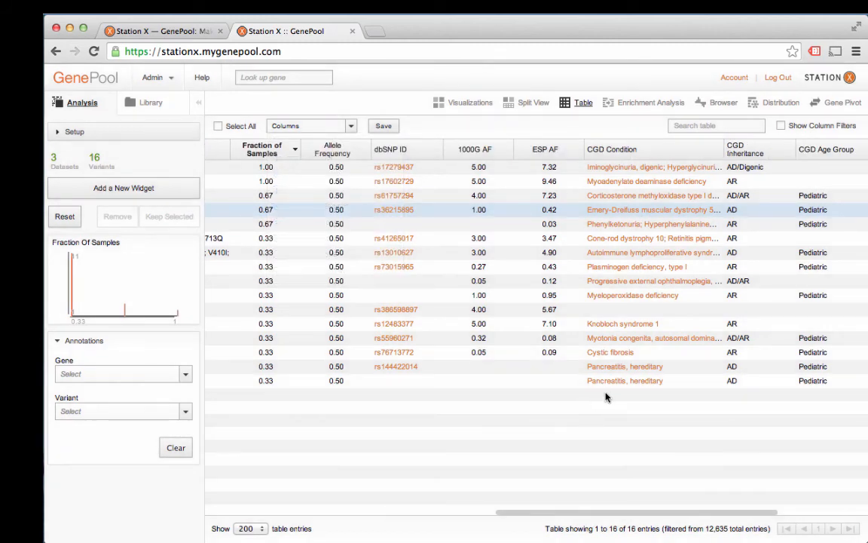
scroll(605, 366, "right", 5)
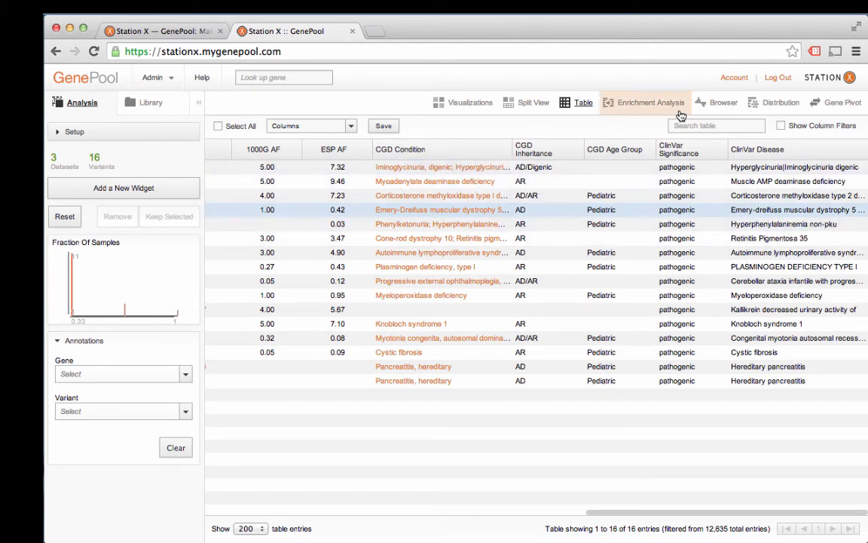
Step: Open the selected SYNE2 variant in the genome browser and inspect its coverage details
left_click(709, 106)
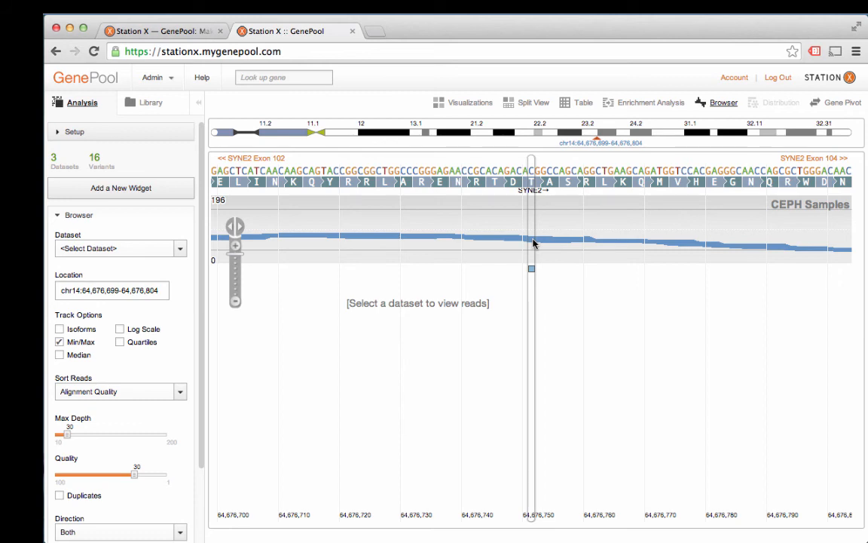
left_click(533, 243)
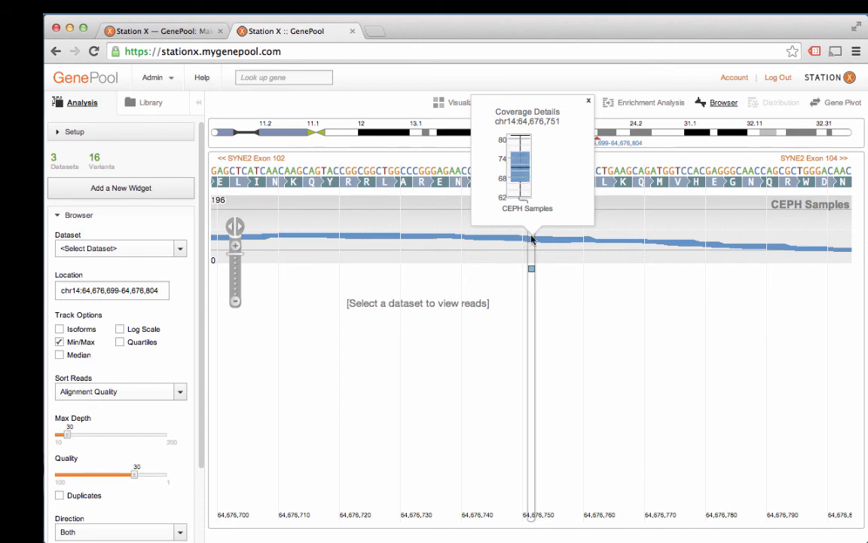
left_click(589, 103)
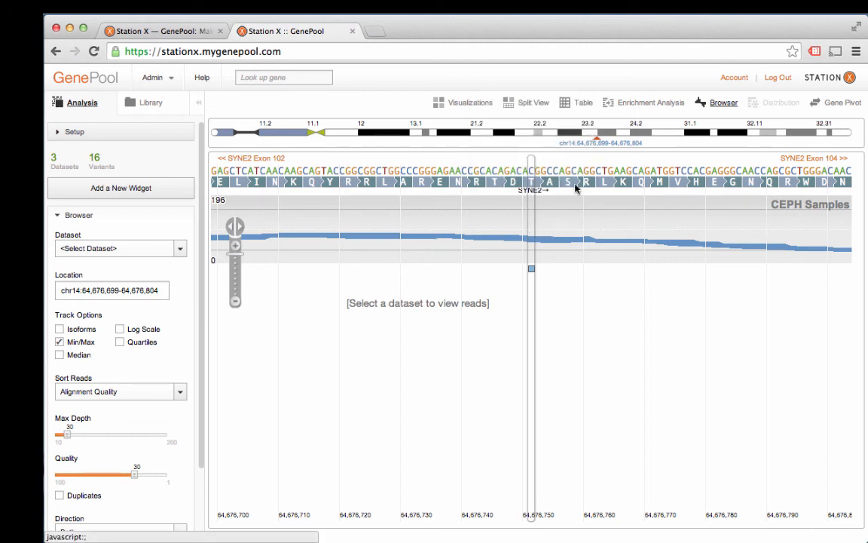
Step: Open the called-variant details and check which CEPH samples carry or lack the variant
left_click(531, 271)
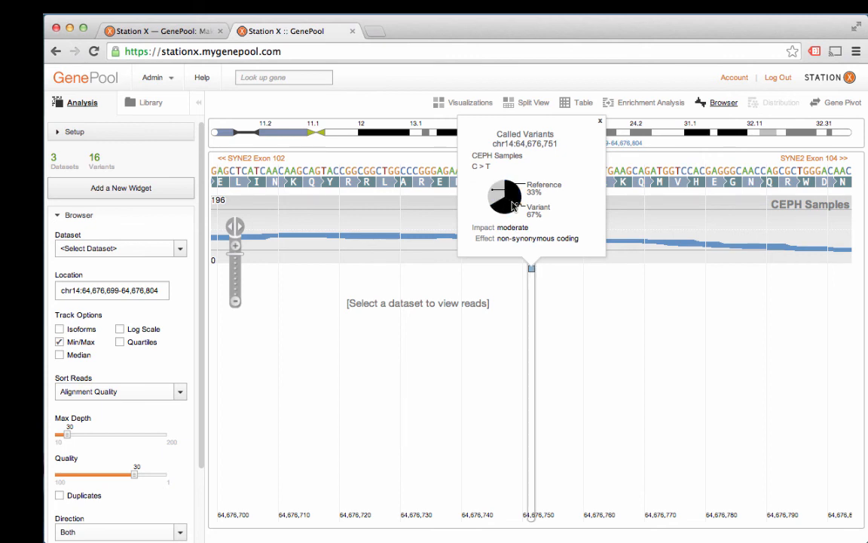
mouse_move(515, 202)
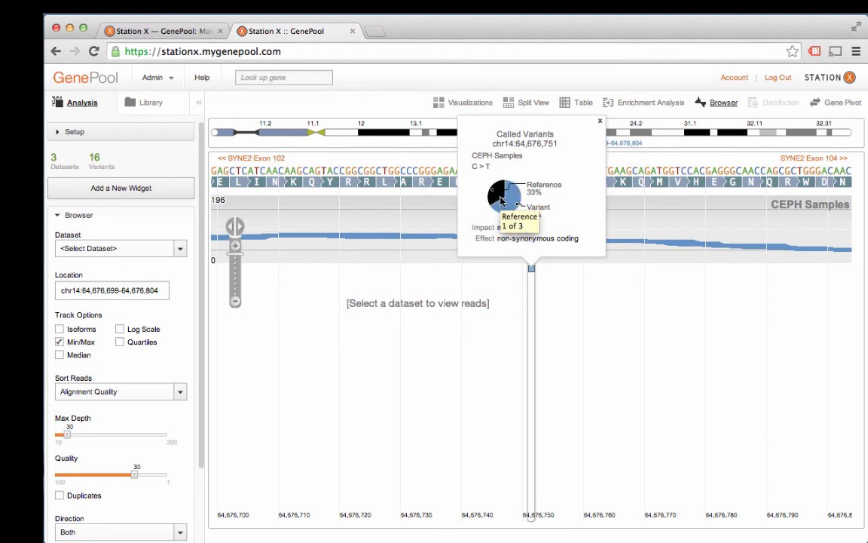
left_click(513, 201)
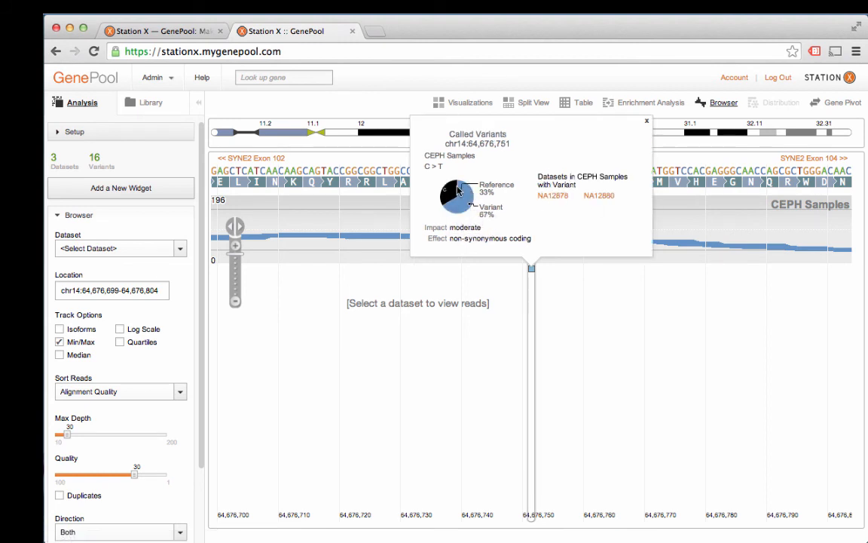
left_click(475, 192)
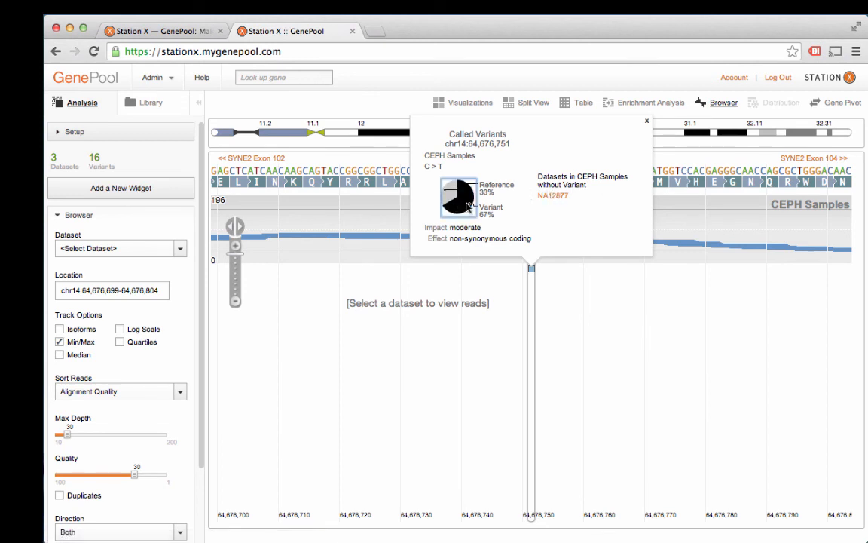
left_click(467, 207)
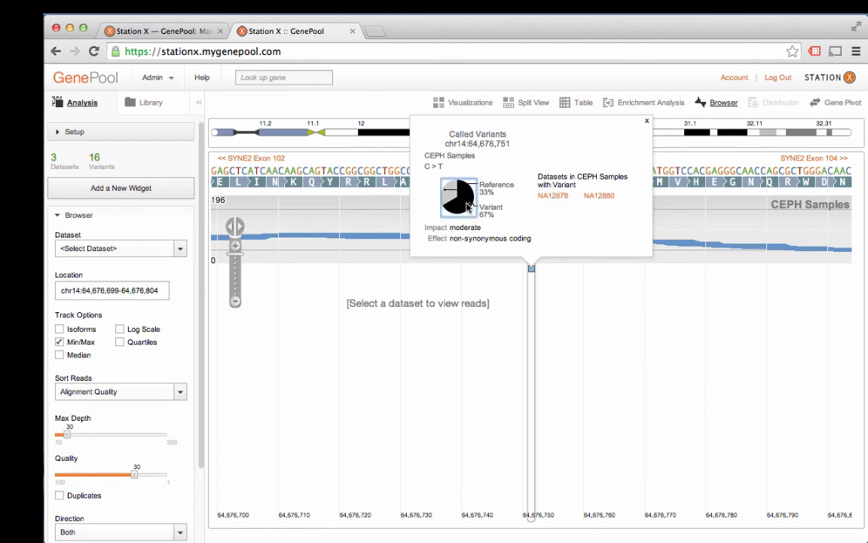
Step: Load the read alignments of samples NA12878 and NA12877 at the variant and close the variant popup
left_click(557, 197)
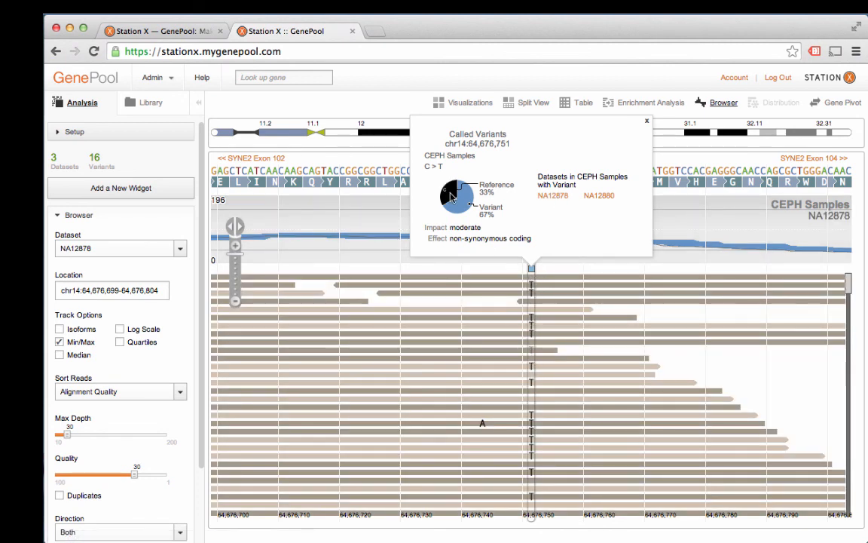
mouse_move(453, 188)
left_click(556, 197)
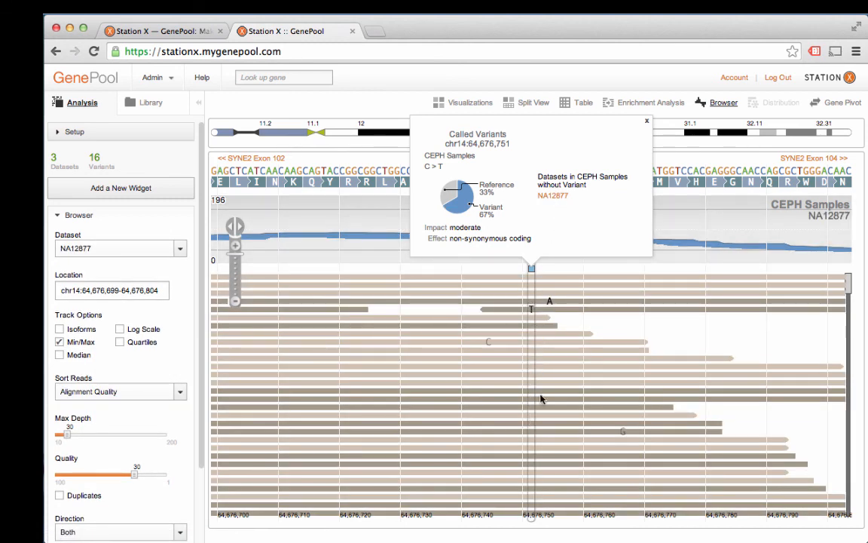
scroll(541, 399, "down", 1)
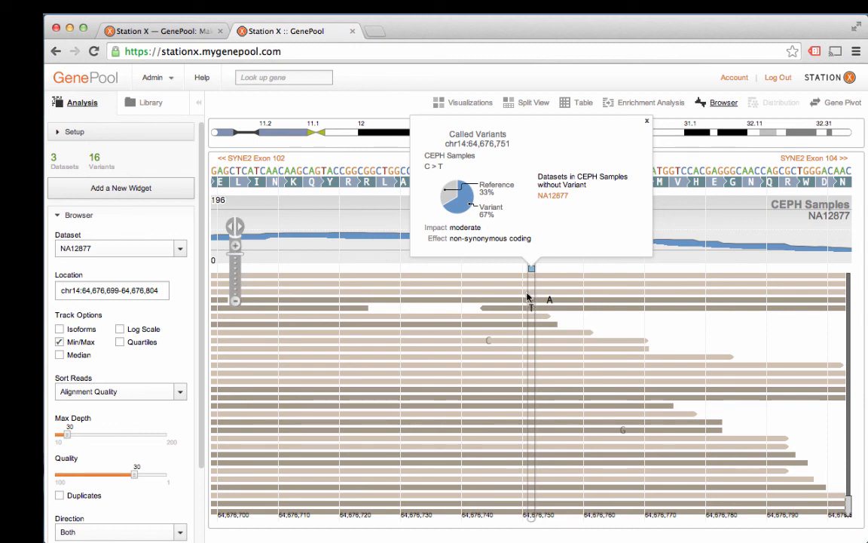
left_click(646, 123)
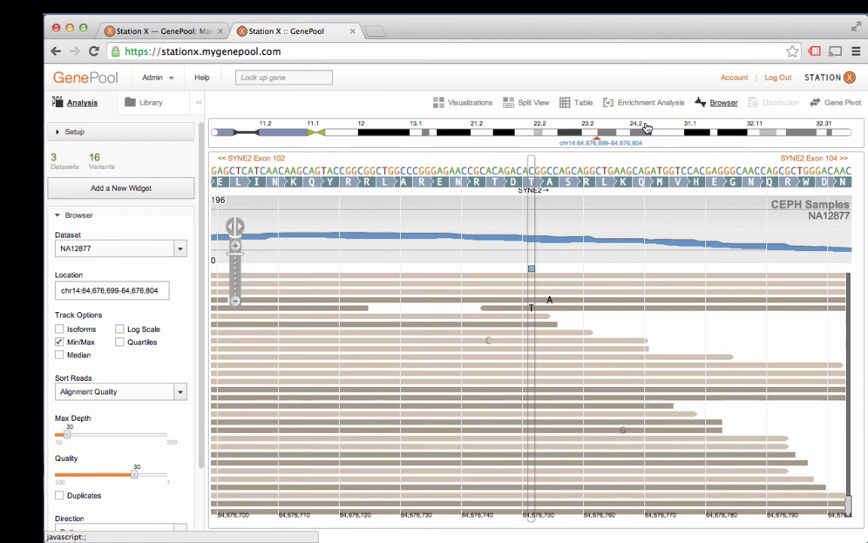
Step: Return to the variant table and go back to the GenePool dashboard
left_click(574, 107)
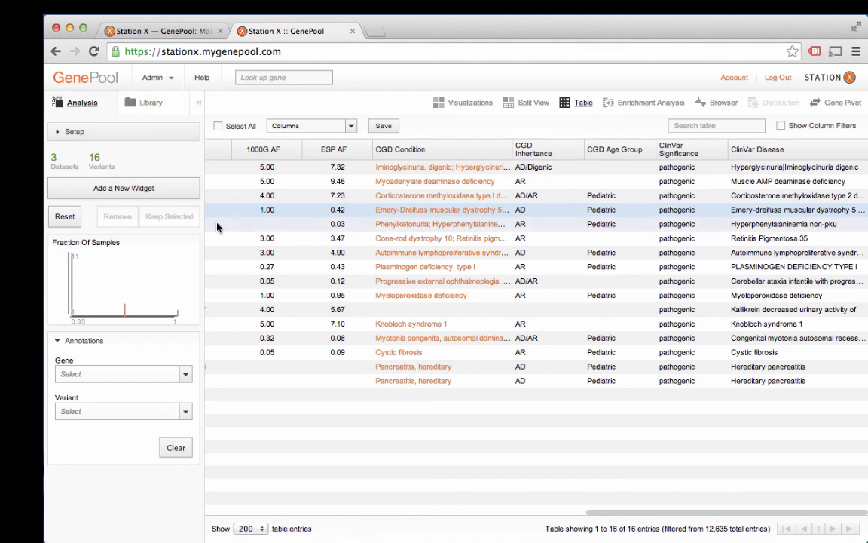
left_click(113, 83)
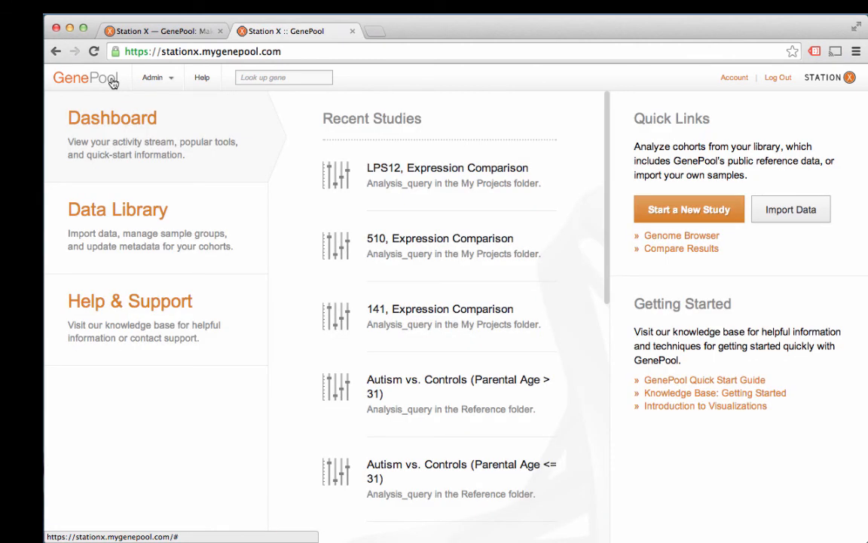